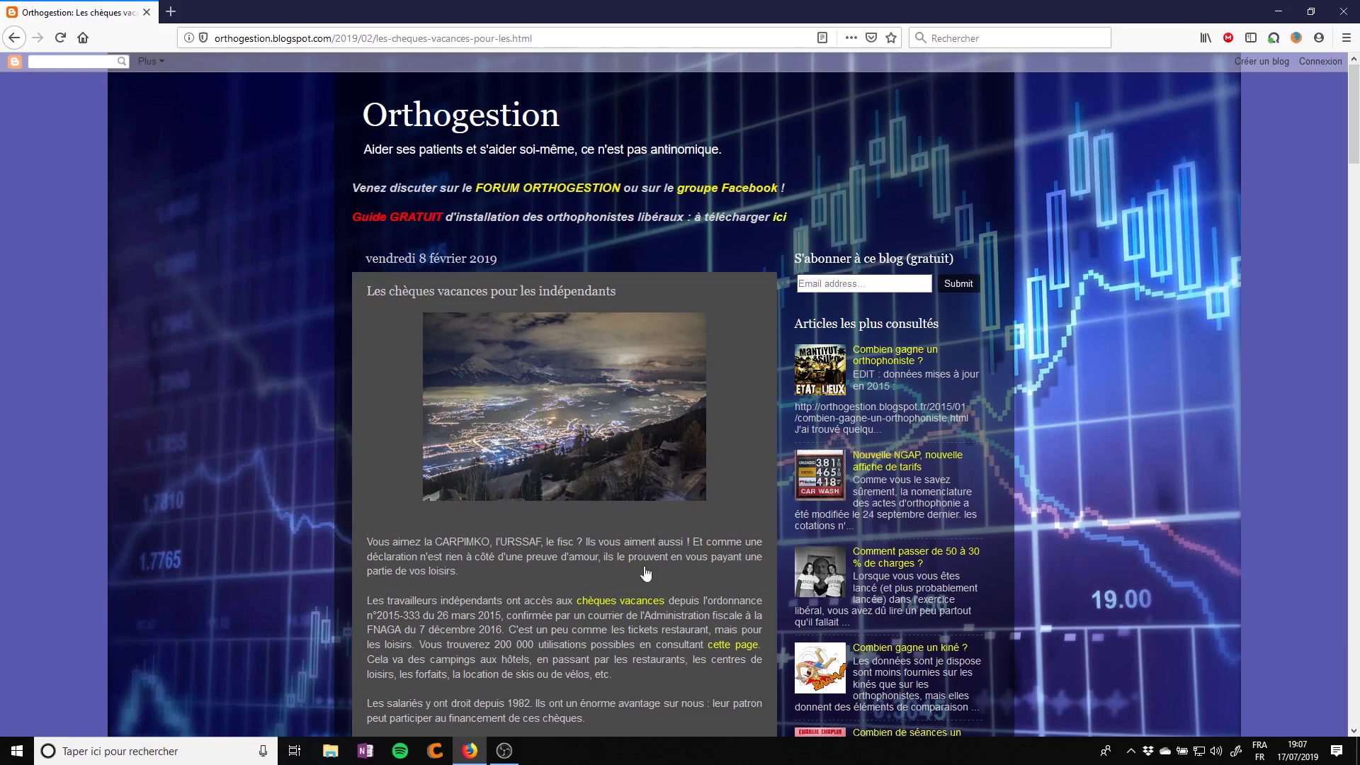
Scroll through the blog page, then briefly bring up and hide the OBS recording window
scroll(1358, 322, down, 5)
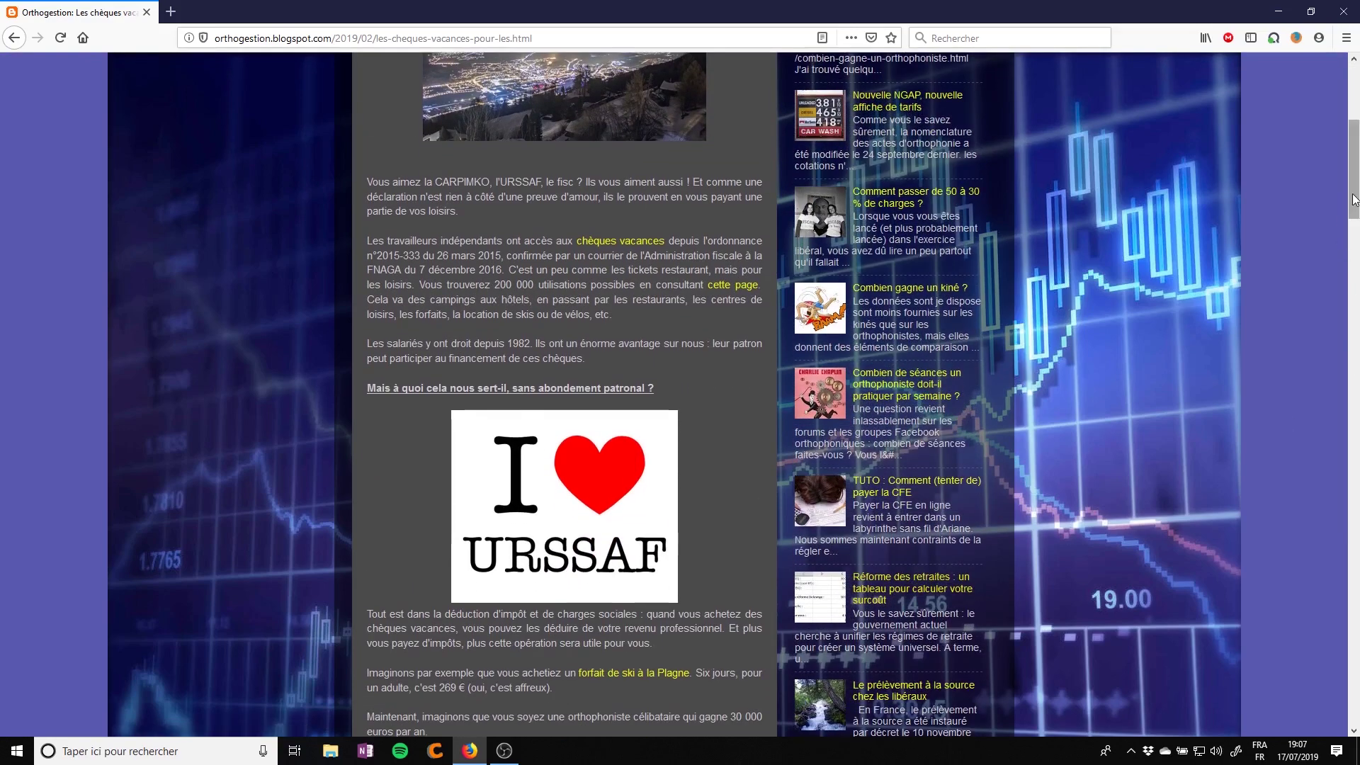
scroll(1358, 326, down, 13)
drag(1358, 342, 1357, 145)
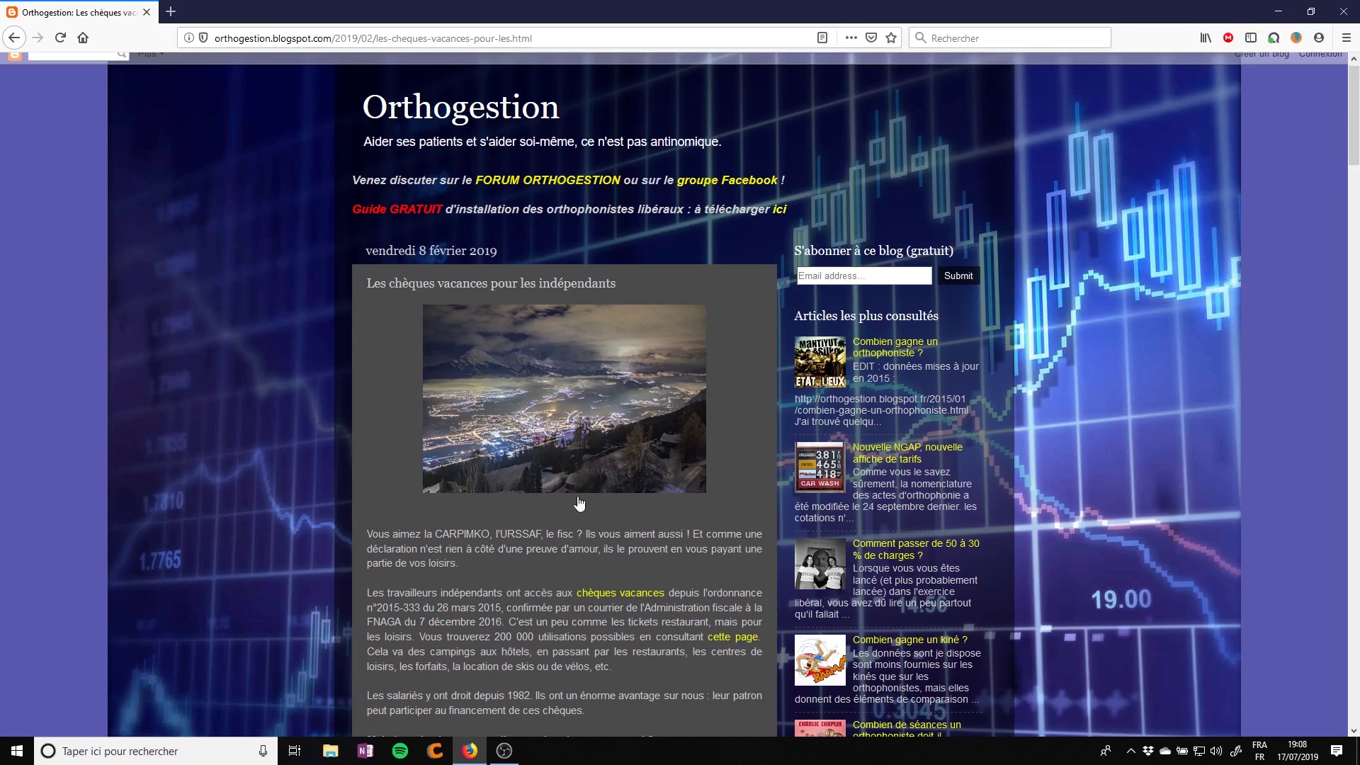
mouse_move(513, 756)
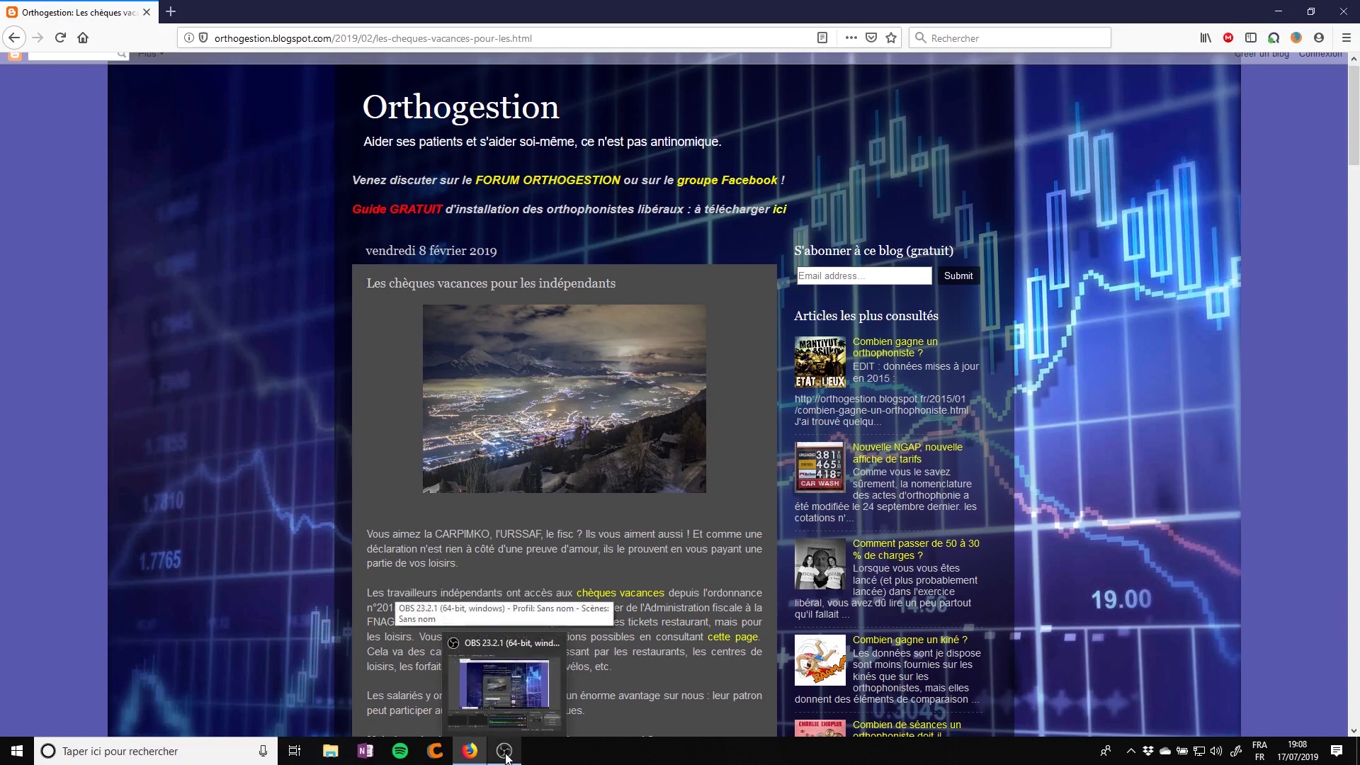
click(507, 757)
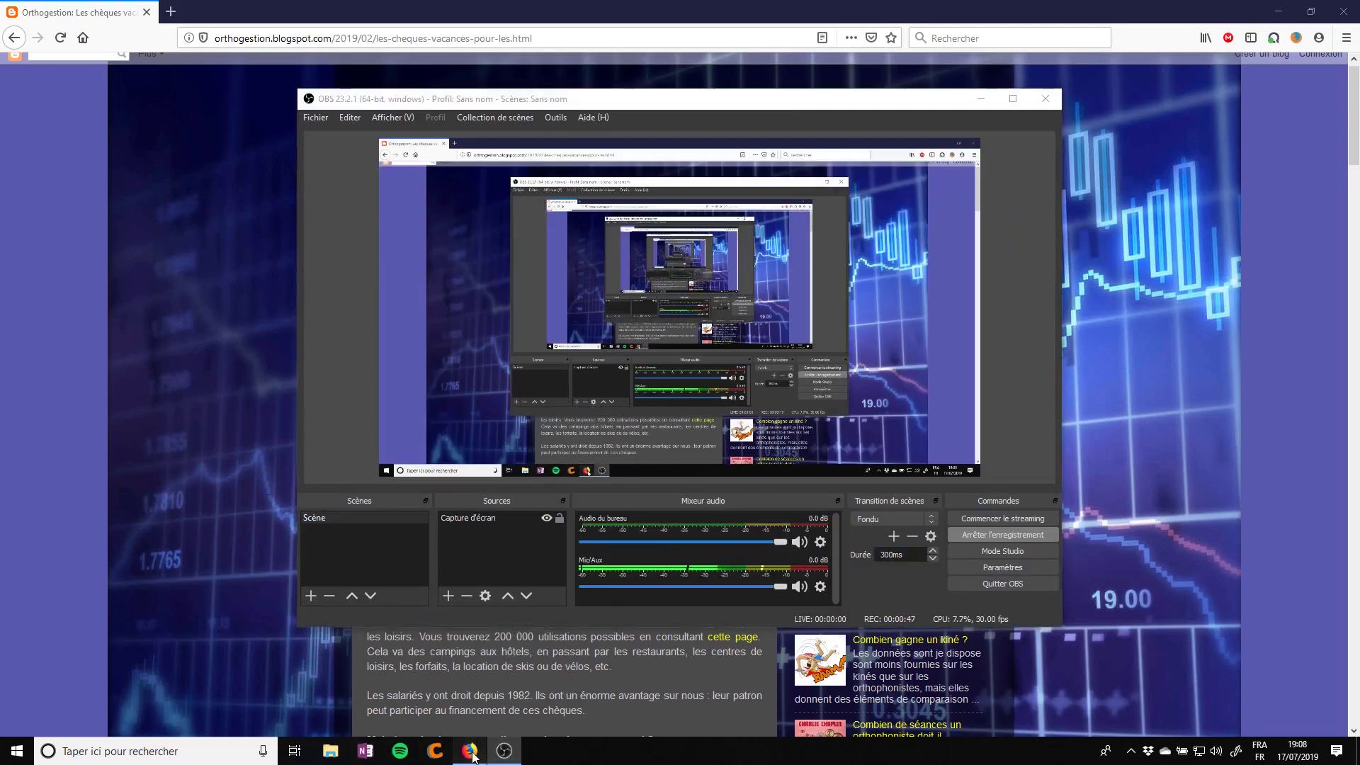
click(504, 751)
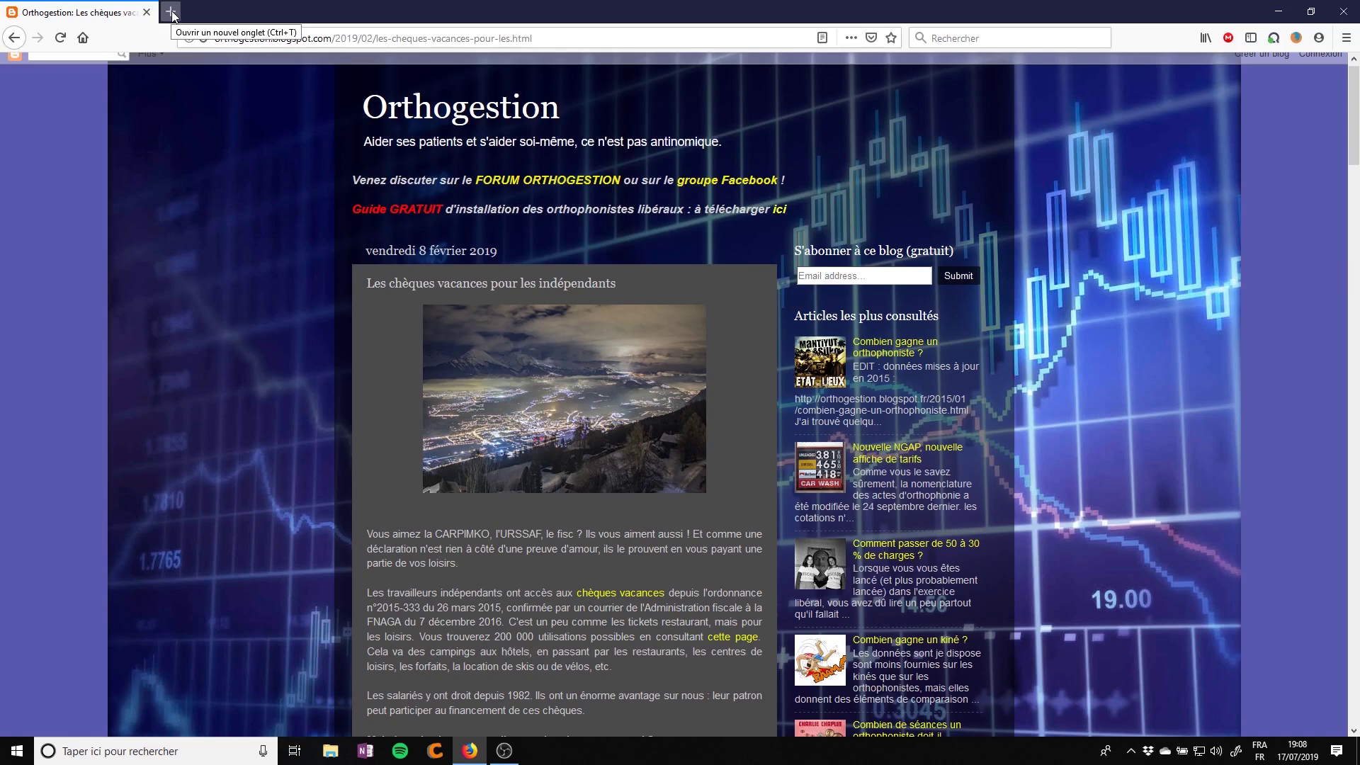
Load the ANCV site and open the 'Les employeurs de moins de 50 salariés et TNS' page
click(243, 37)
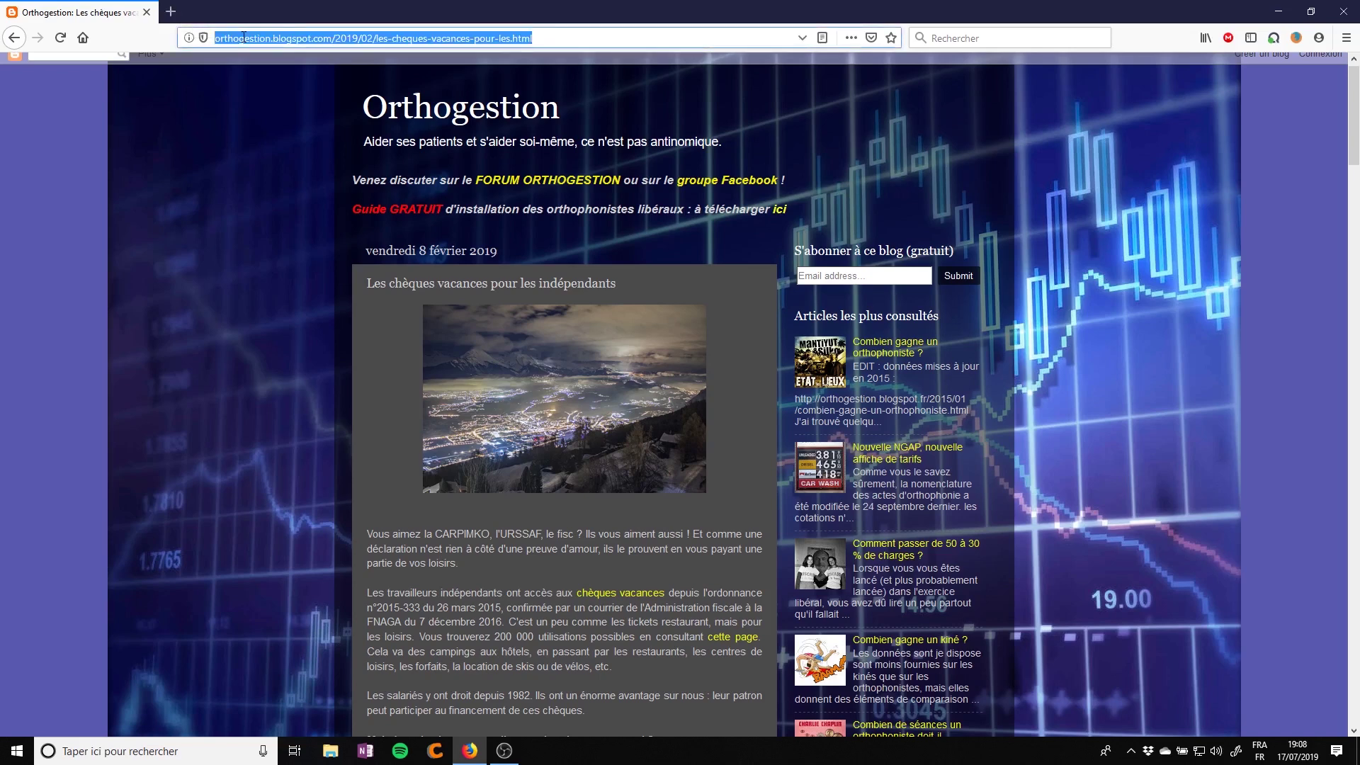
text(ancv.com/)
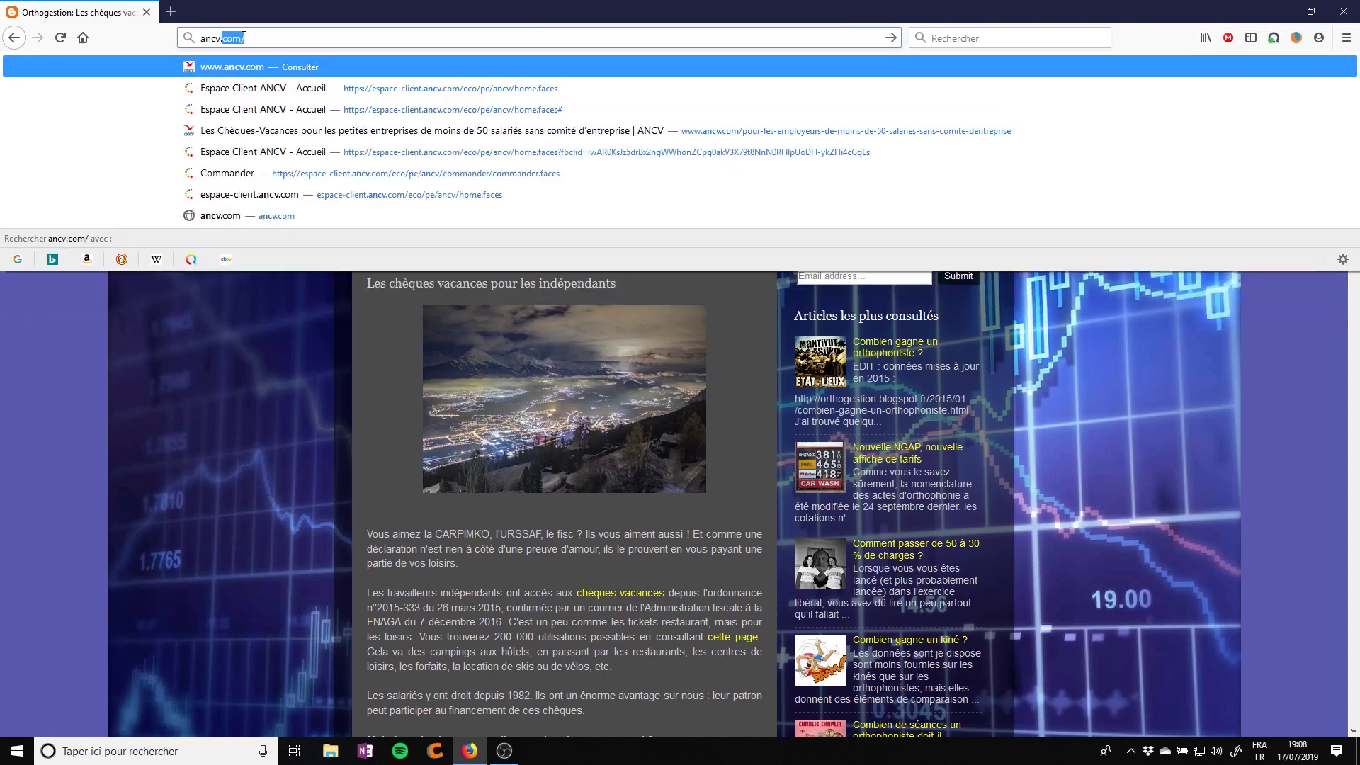
key(Return)
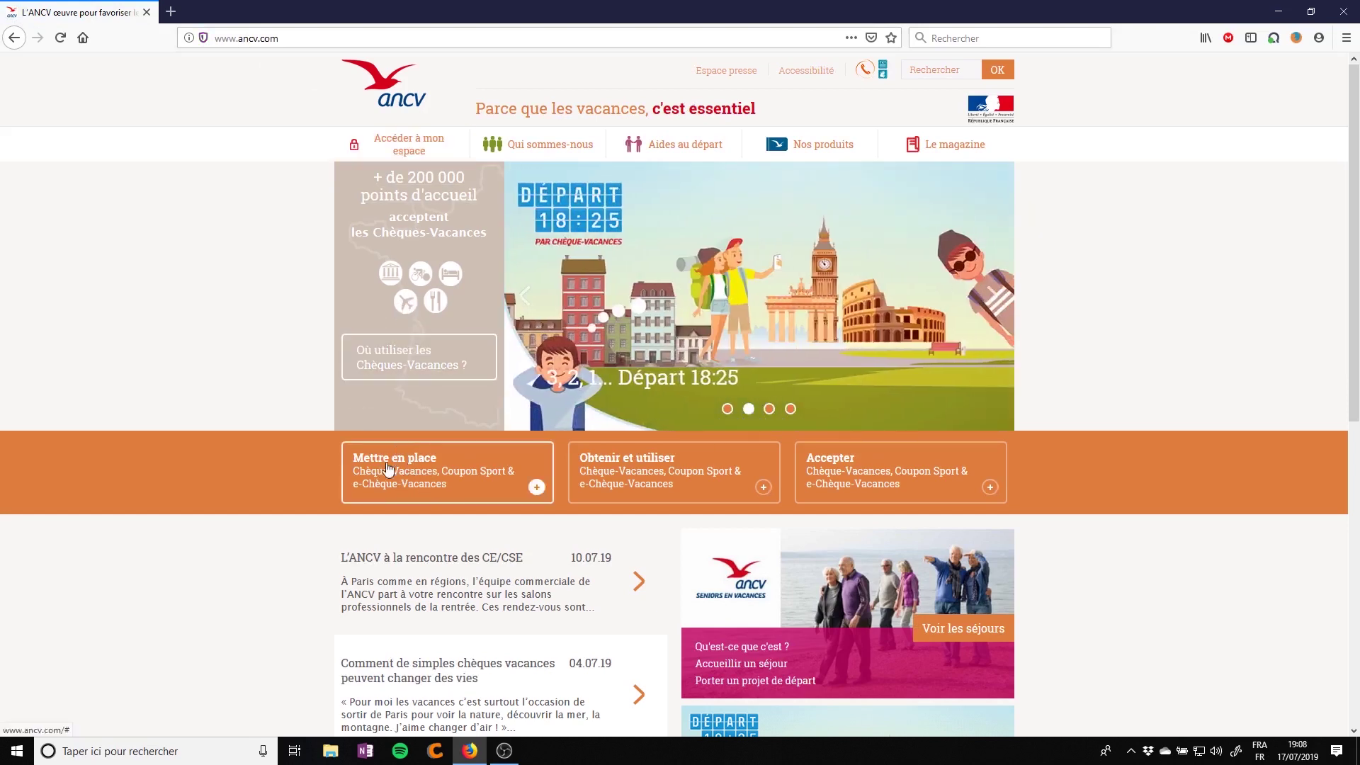
click(425, 487)
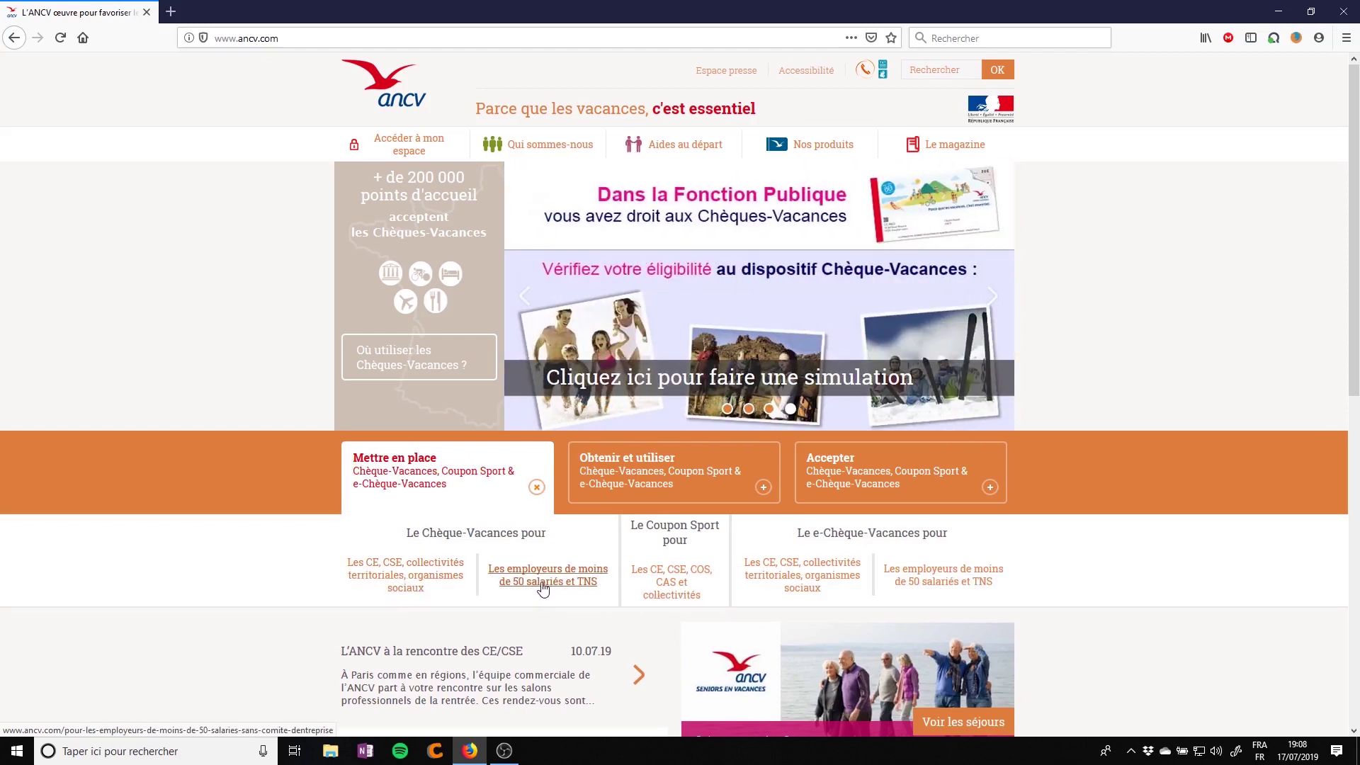
click(542, 586)
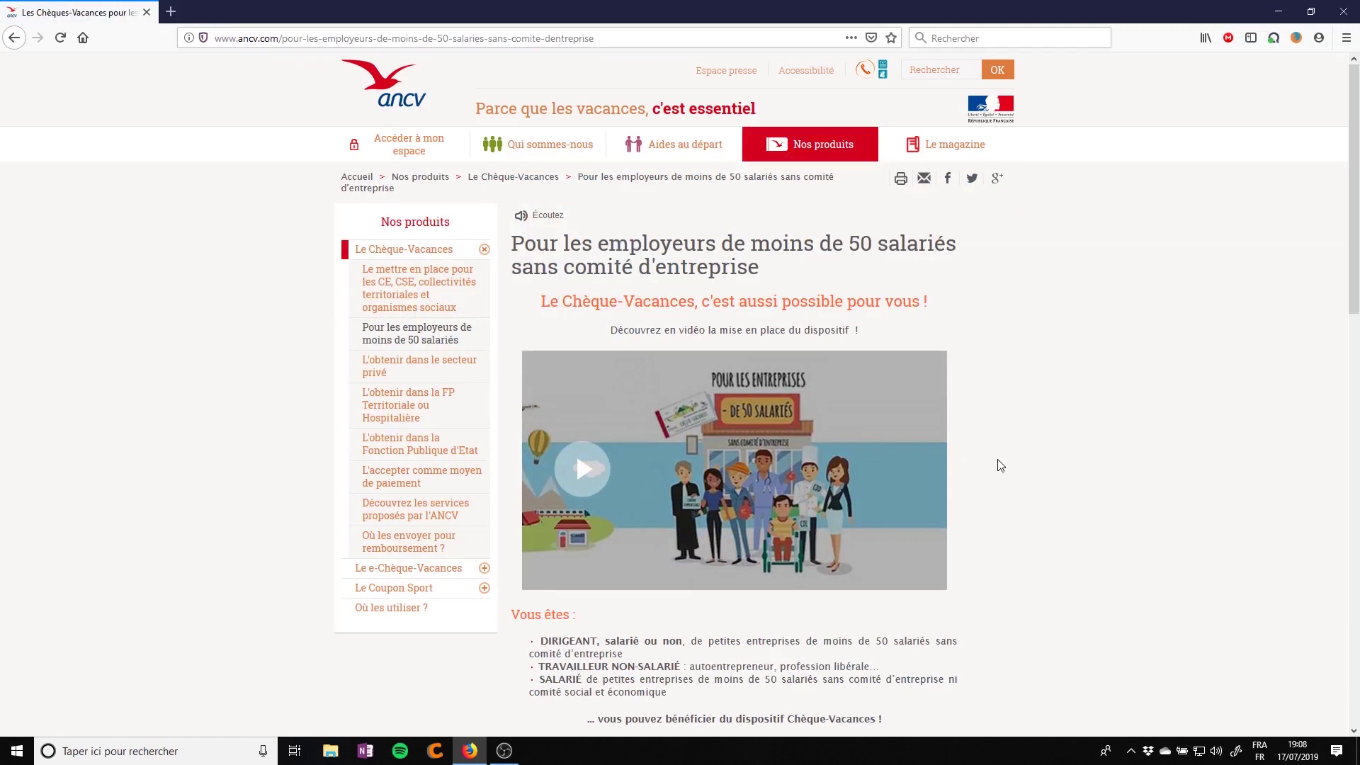
scroll(1000, 463, down, 4)
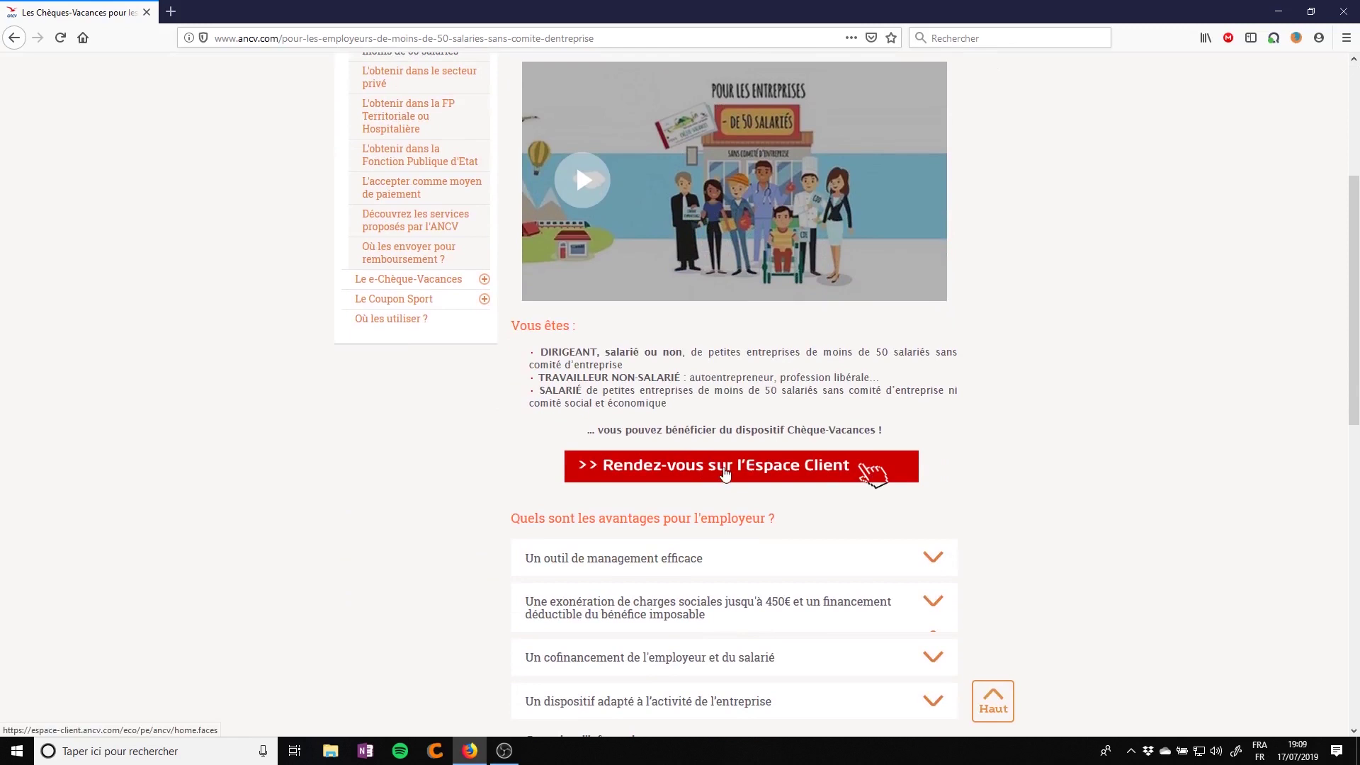
click(725, 473)
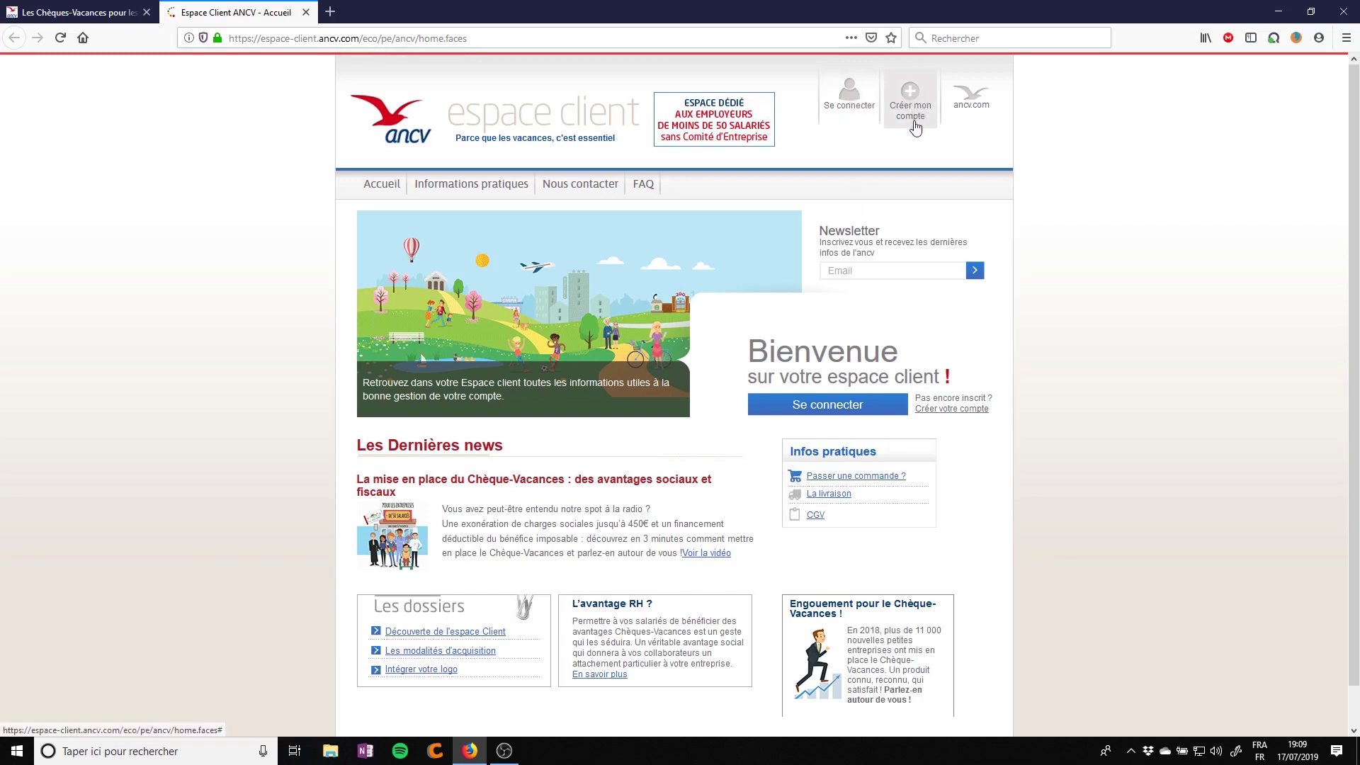
Open the Espace Client login panel and place the cursor in the new account's E-mail field
click(910, 94)
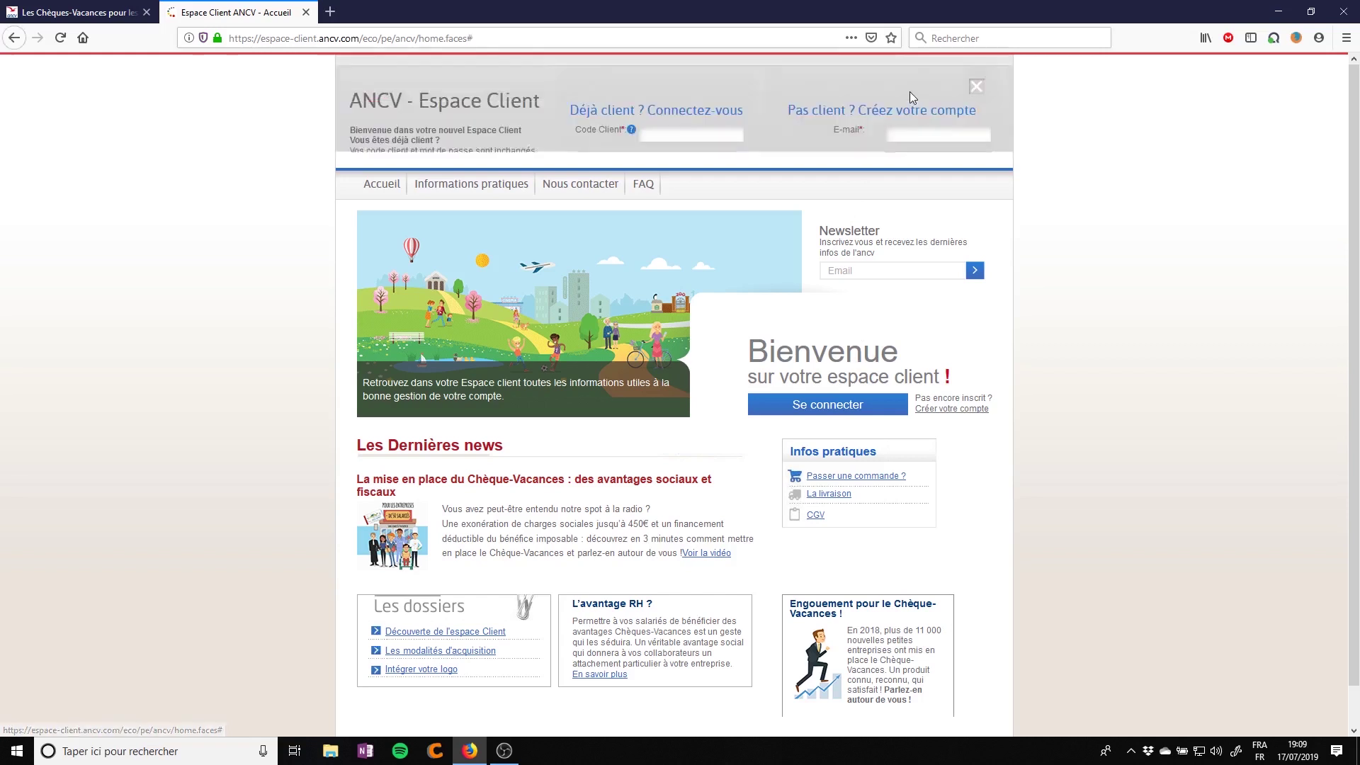
click(915, 138)
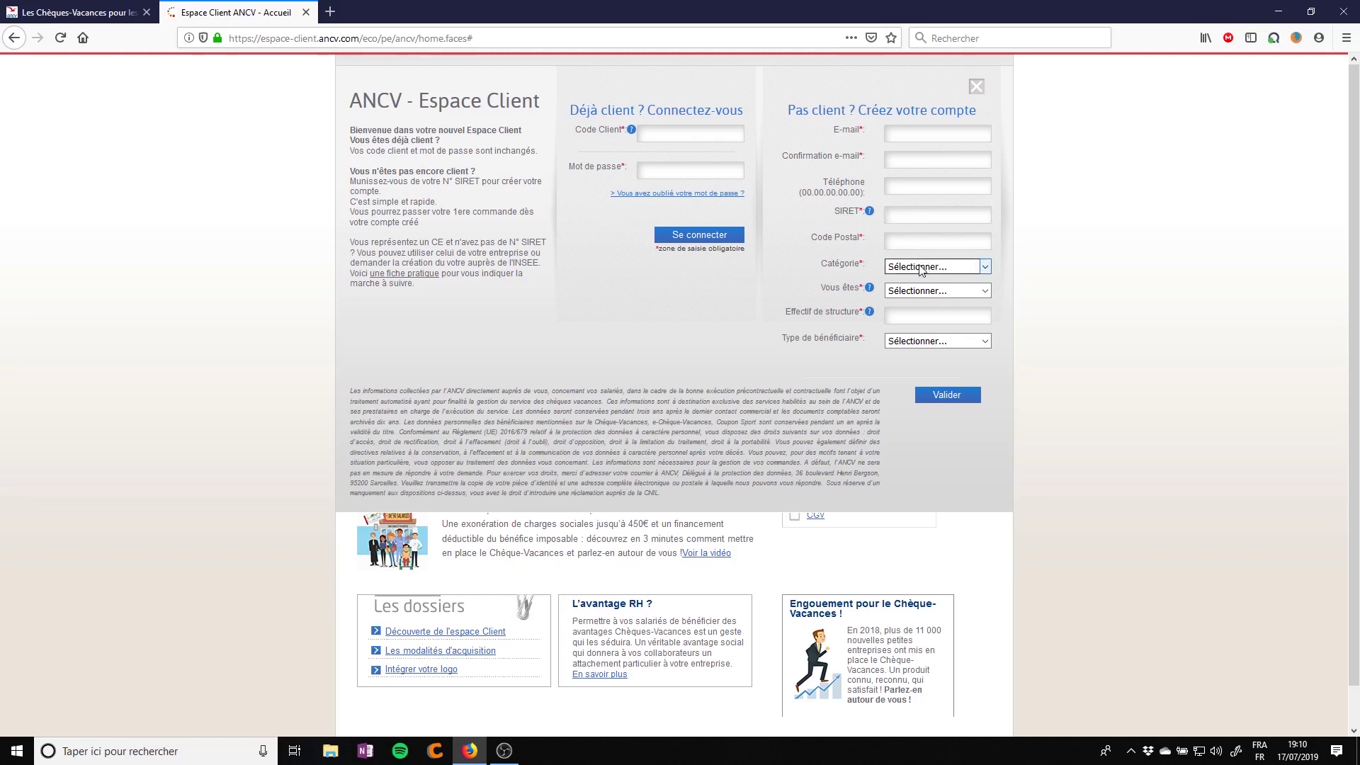
Set category Employeur droit privé, client type Employeur and beneficiary type Non salariés
click(921, 268)
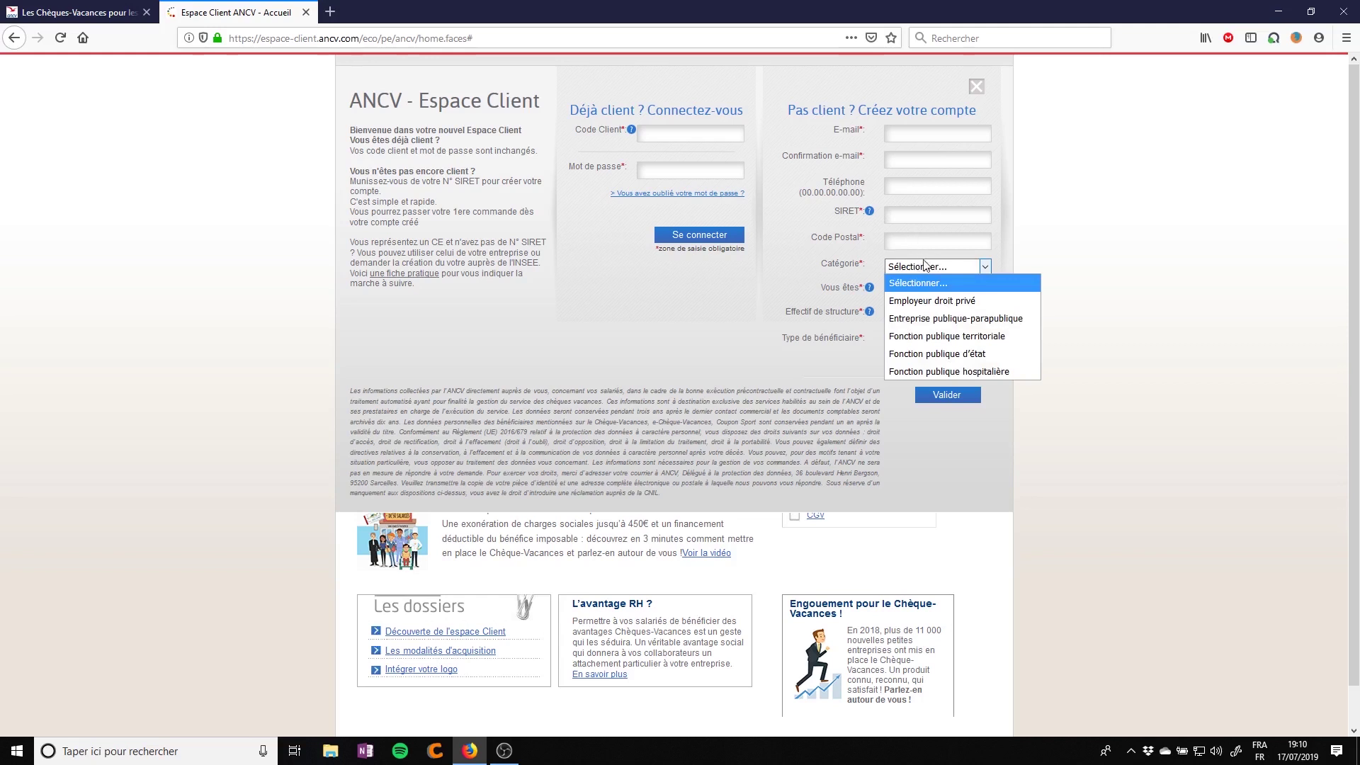
click(945, 300)
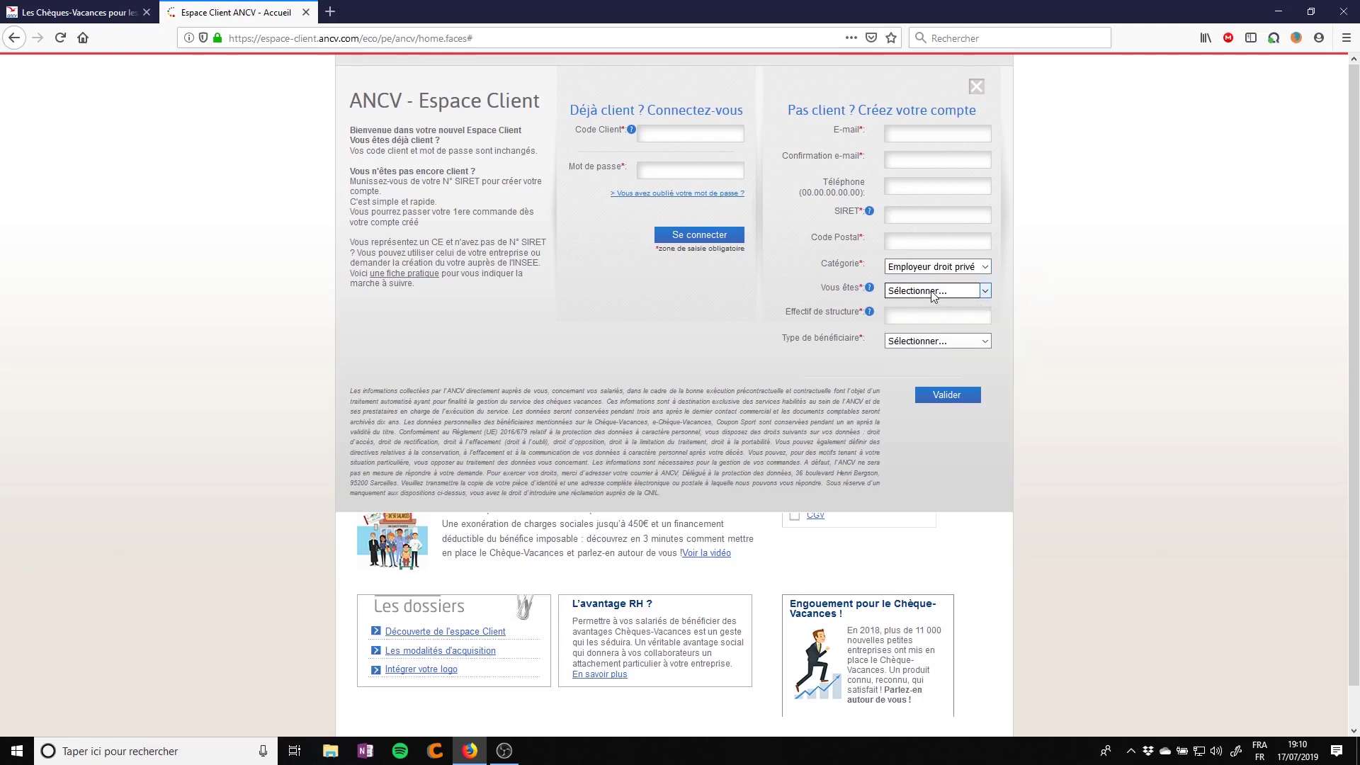
click(931, 294)
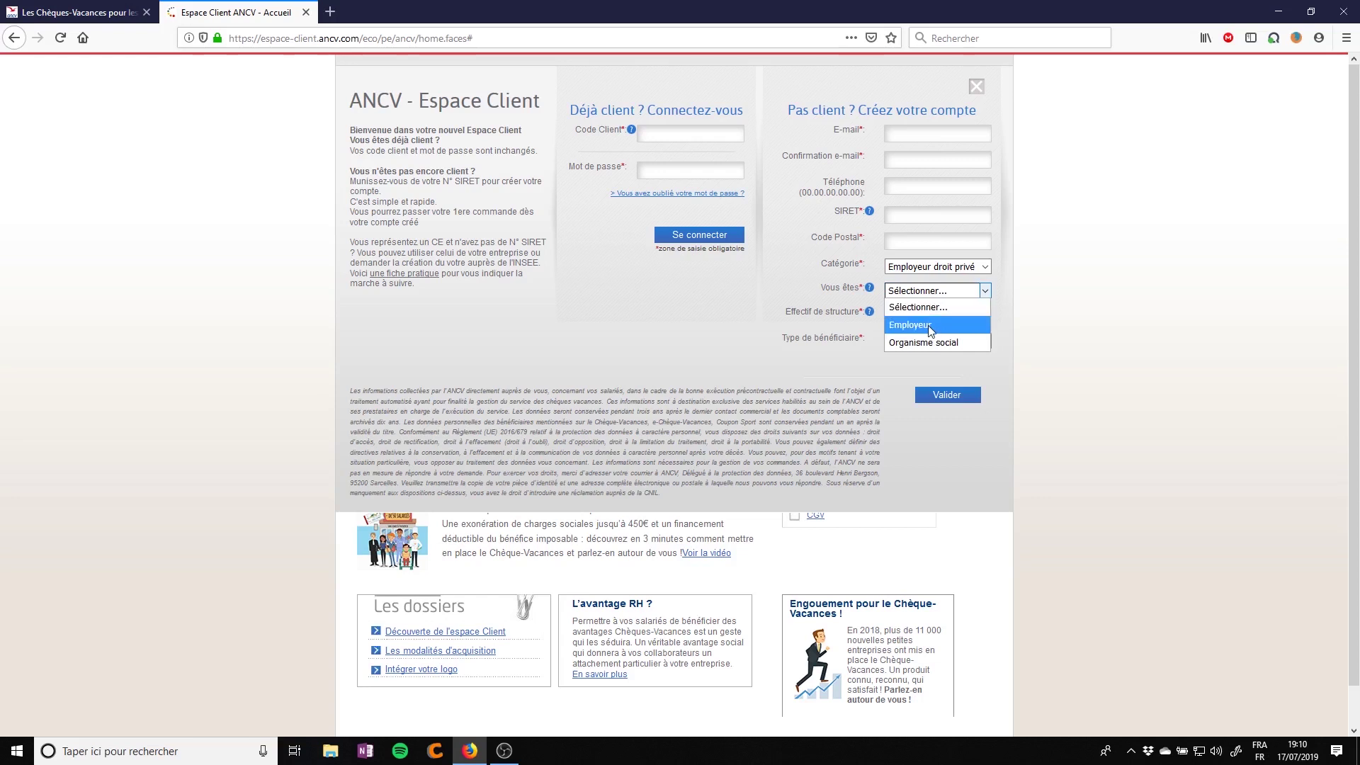
click(930, 327)
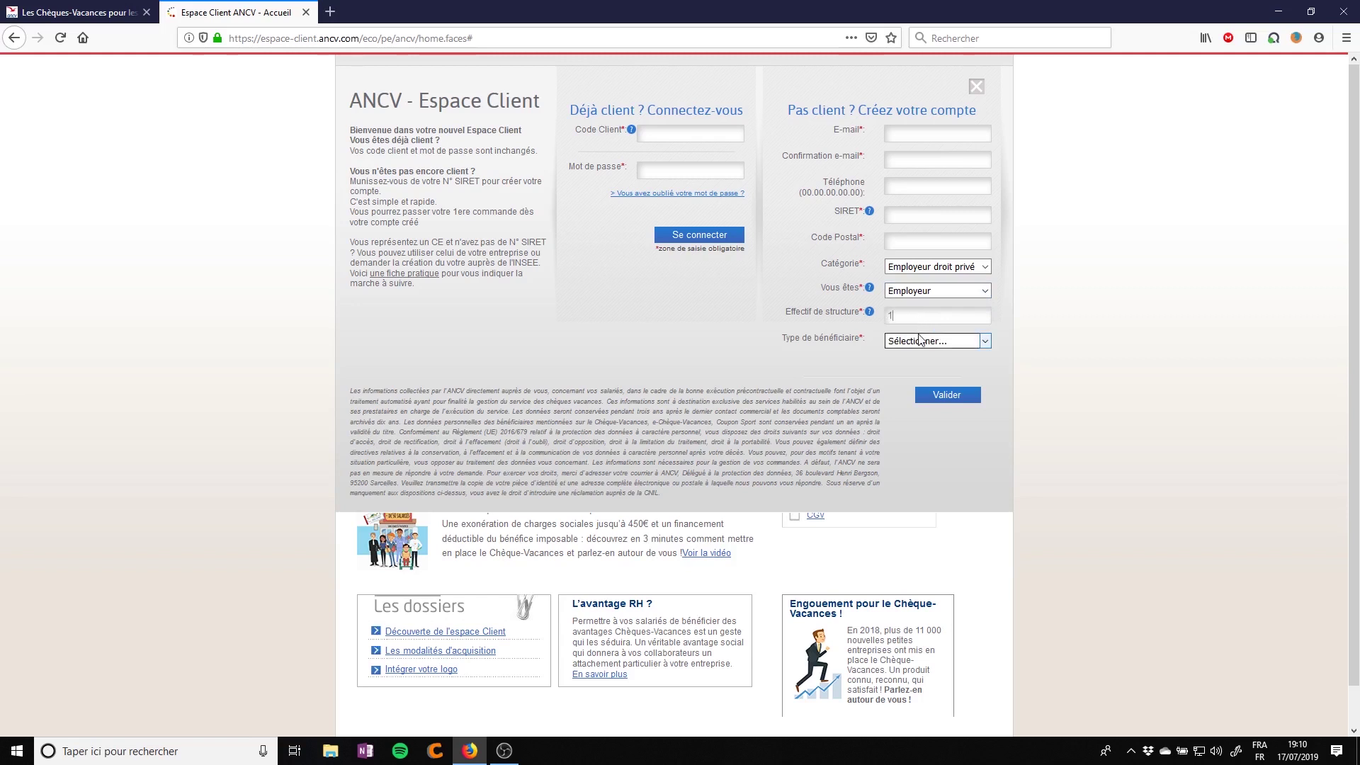
click(921, 343)
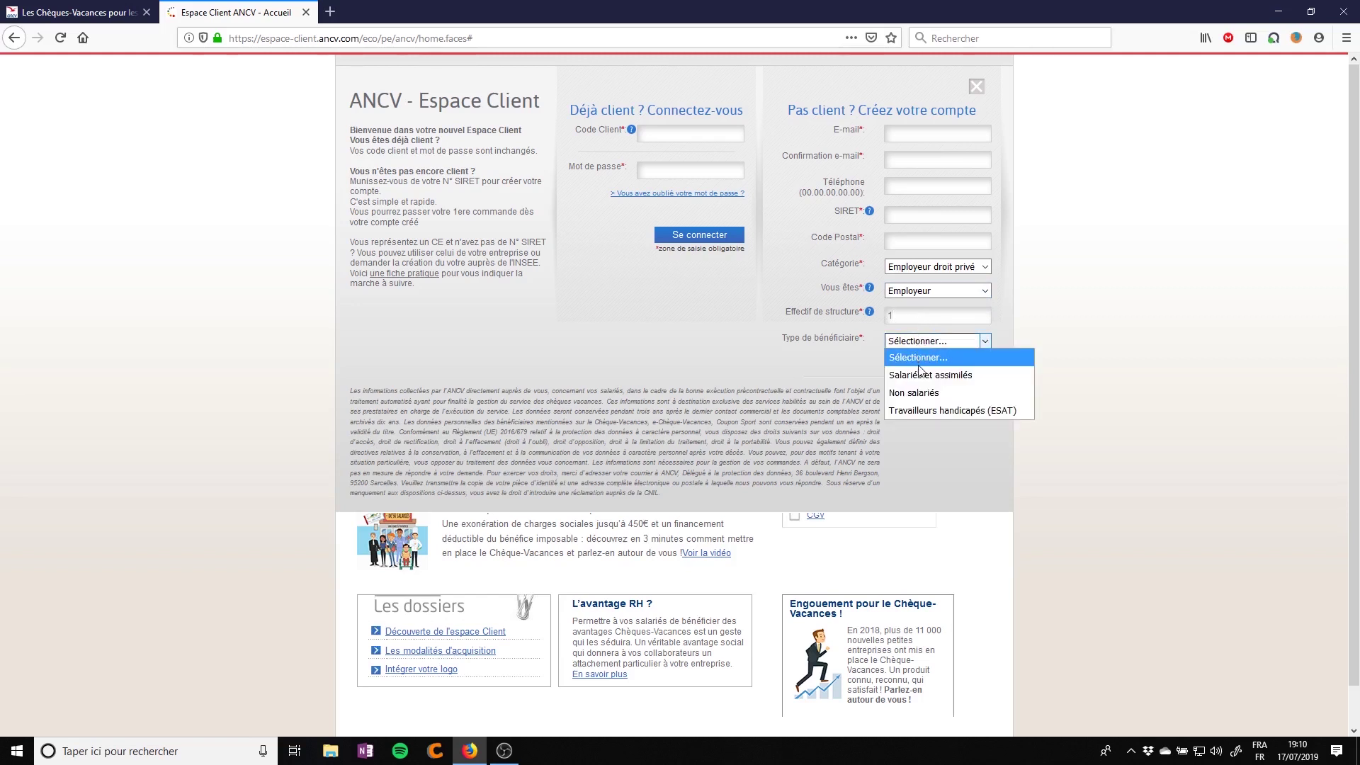
click(918, 394)
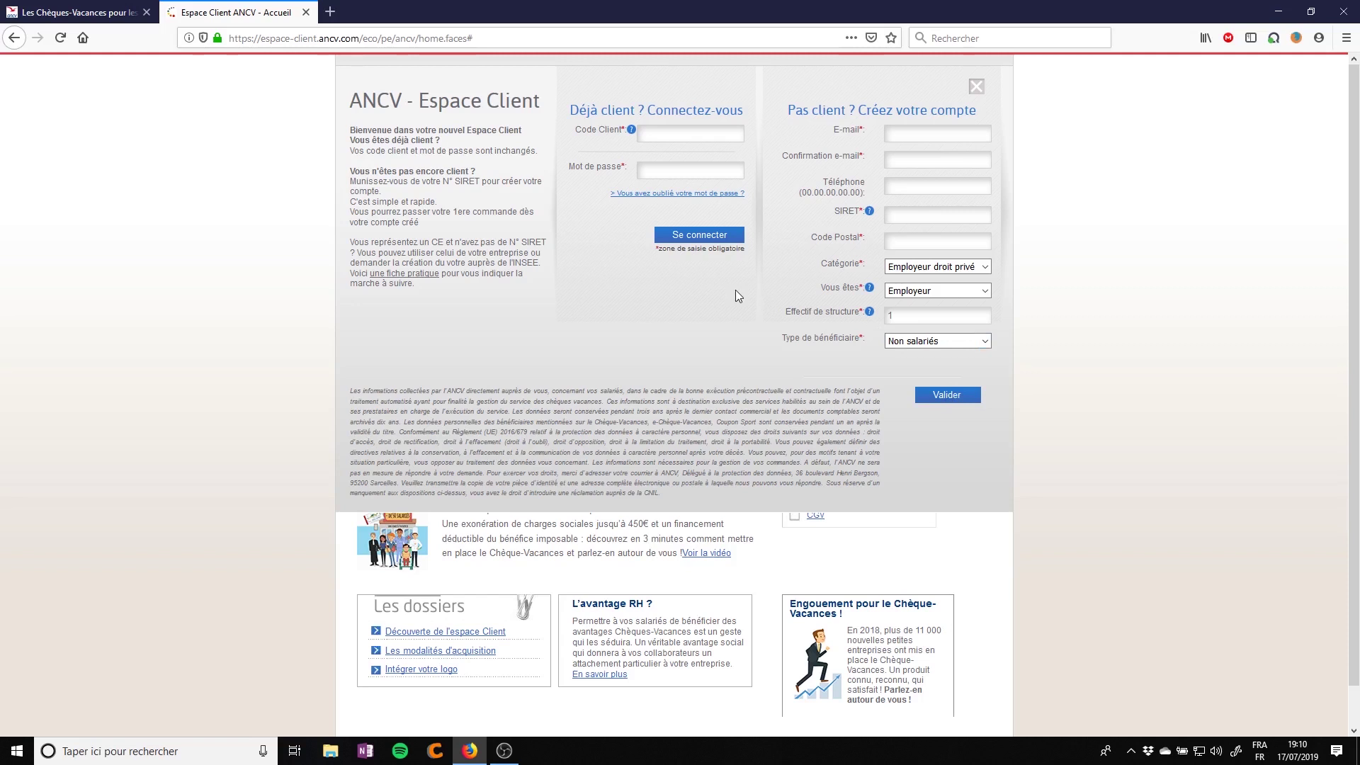
Log in with the autocompleted client code and the account password
click(717, 131)
text(502)
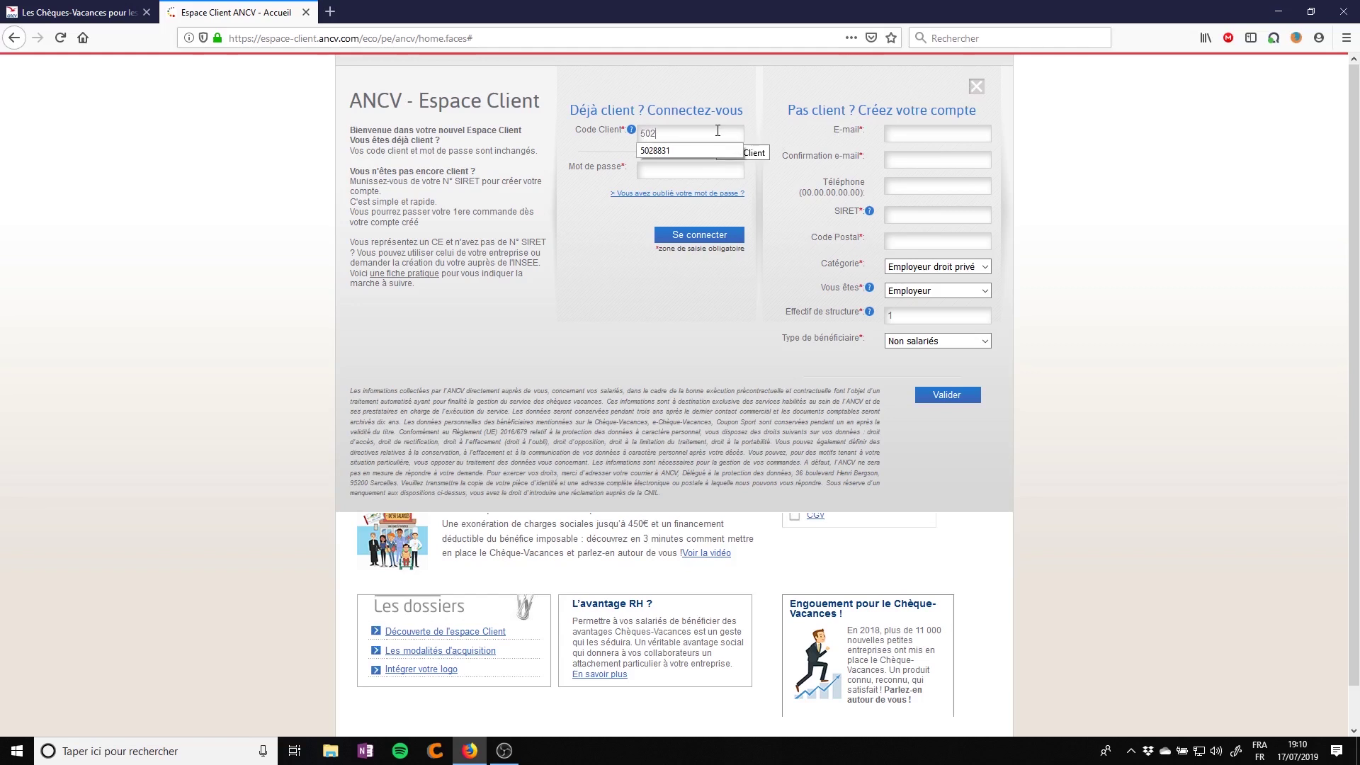
key(Down)
key(Return)
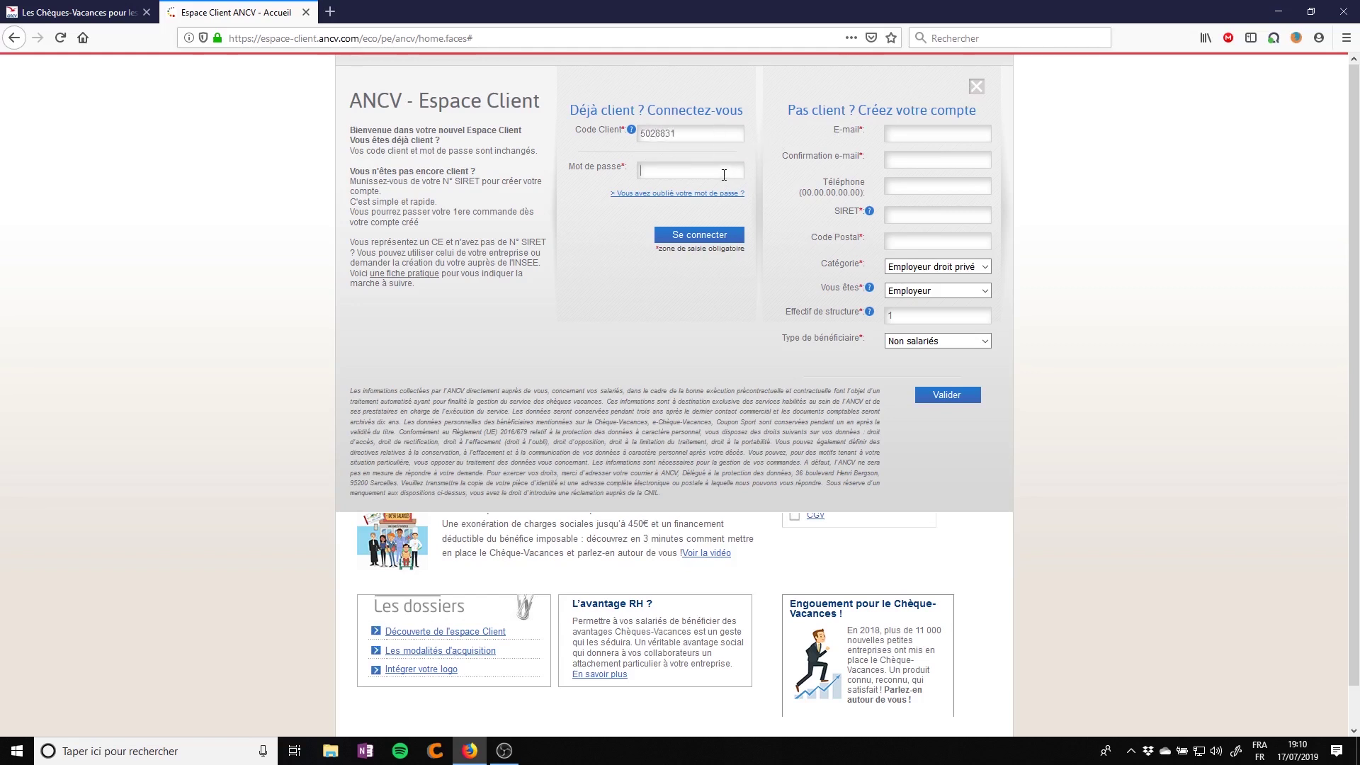
text(•••••••••)
key(Return)
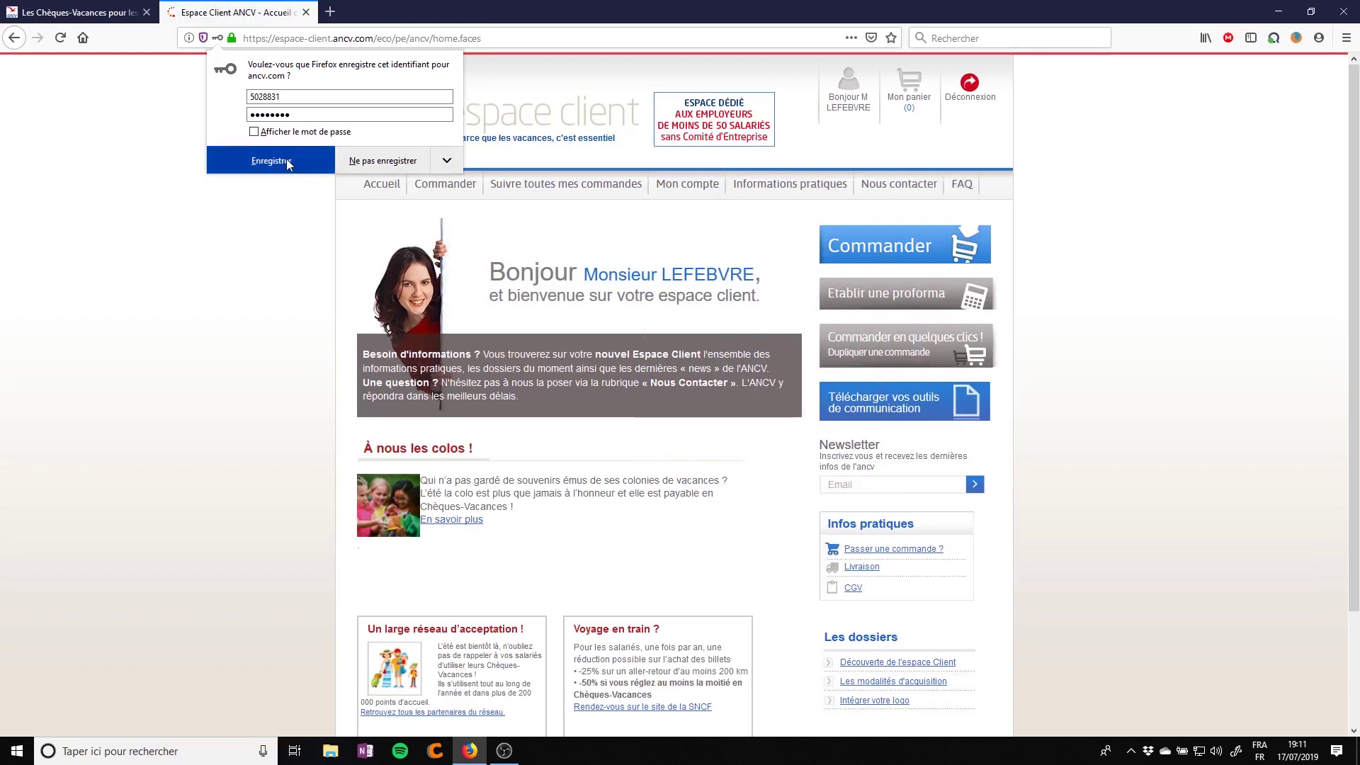
Dismiss the browser's save-login prompt and start a new Chèques-Vacances order delivered on site
click(381, 161)
mouse_move(758, 196)
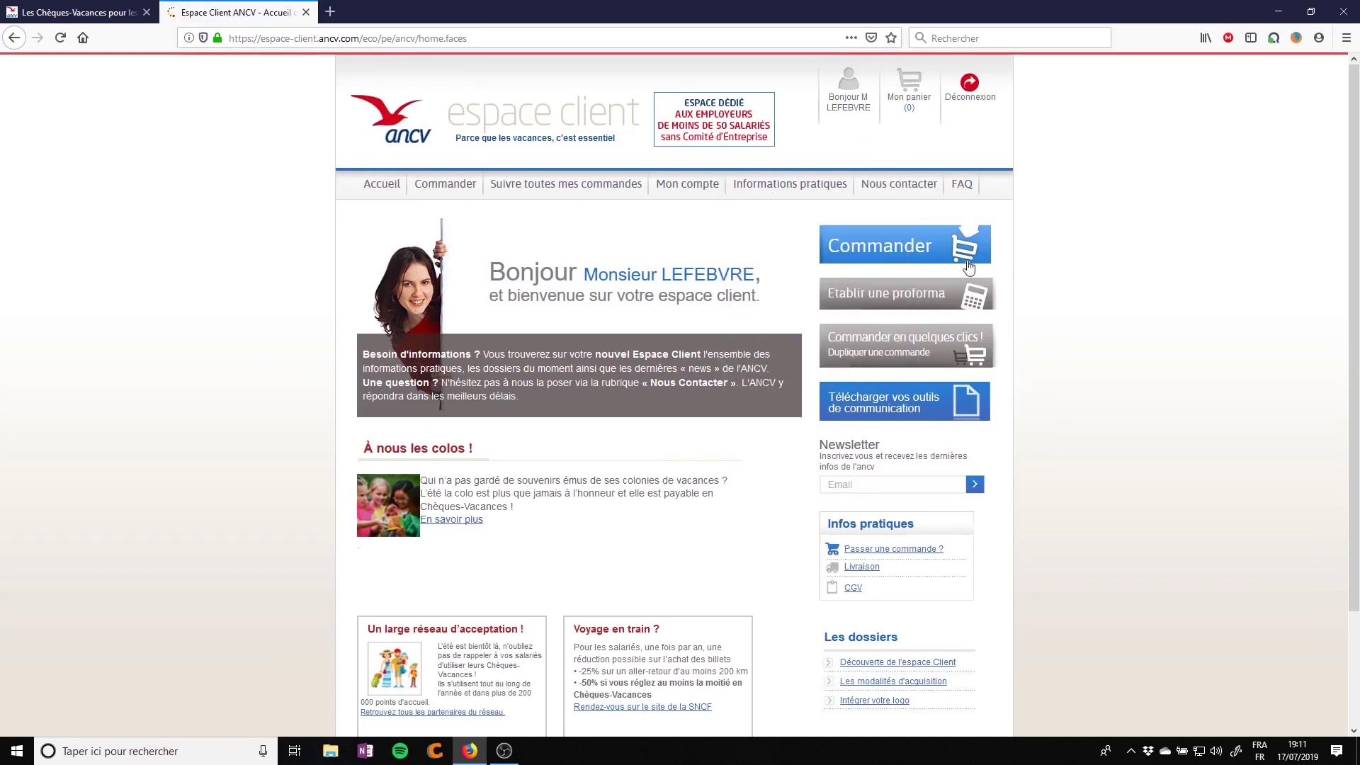
click(910, 253)
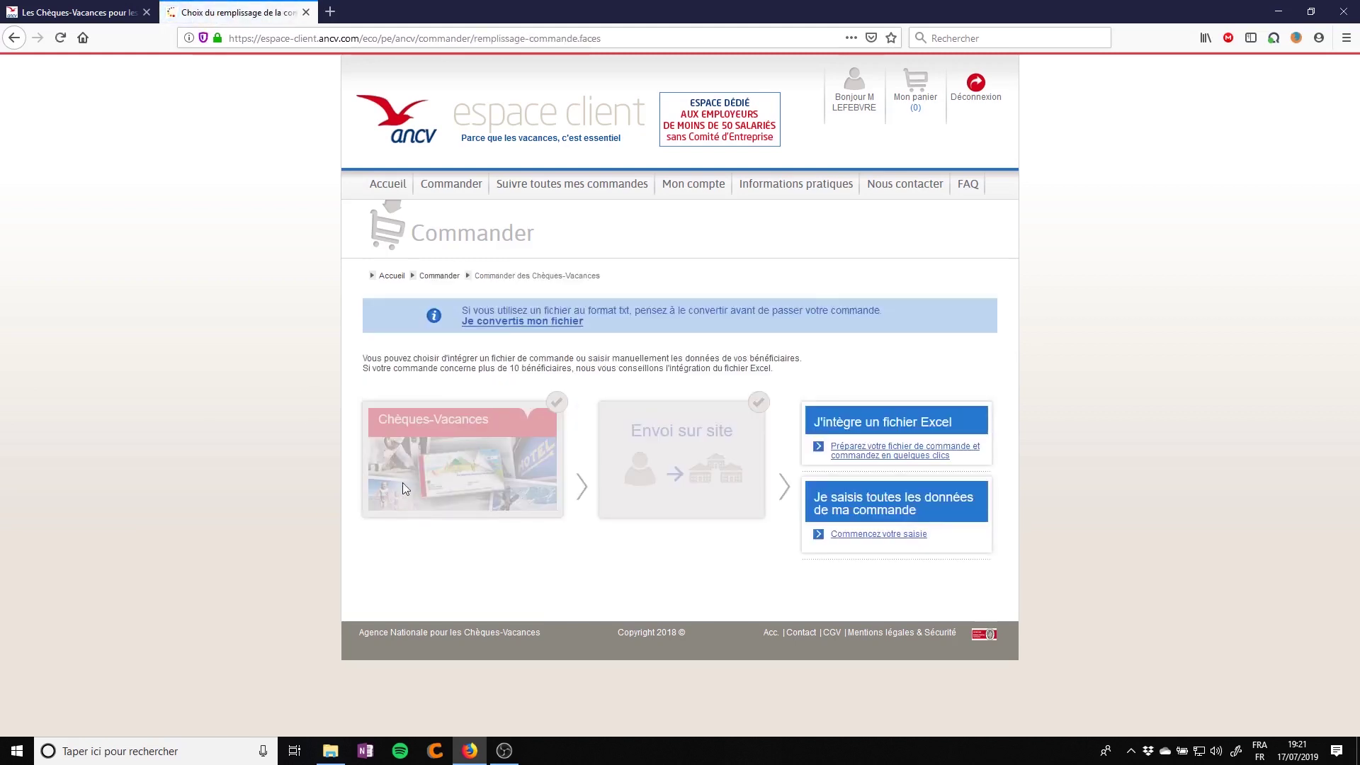
Start manual entry with Service set to Non, sorting by Matricule, and delivery to ADRESSE PRINCIPALE
click(864, 540)
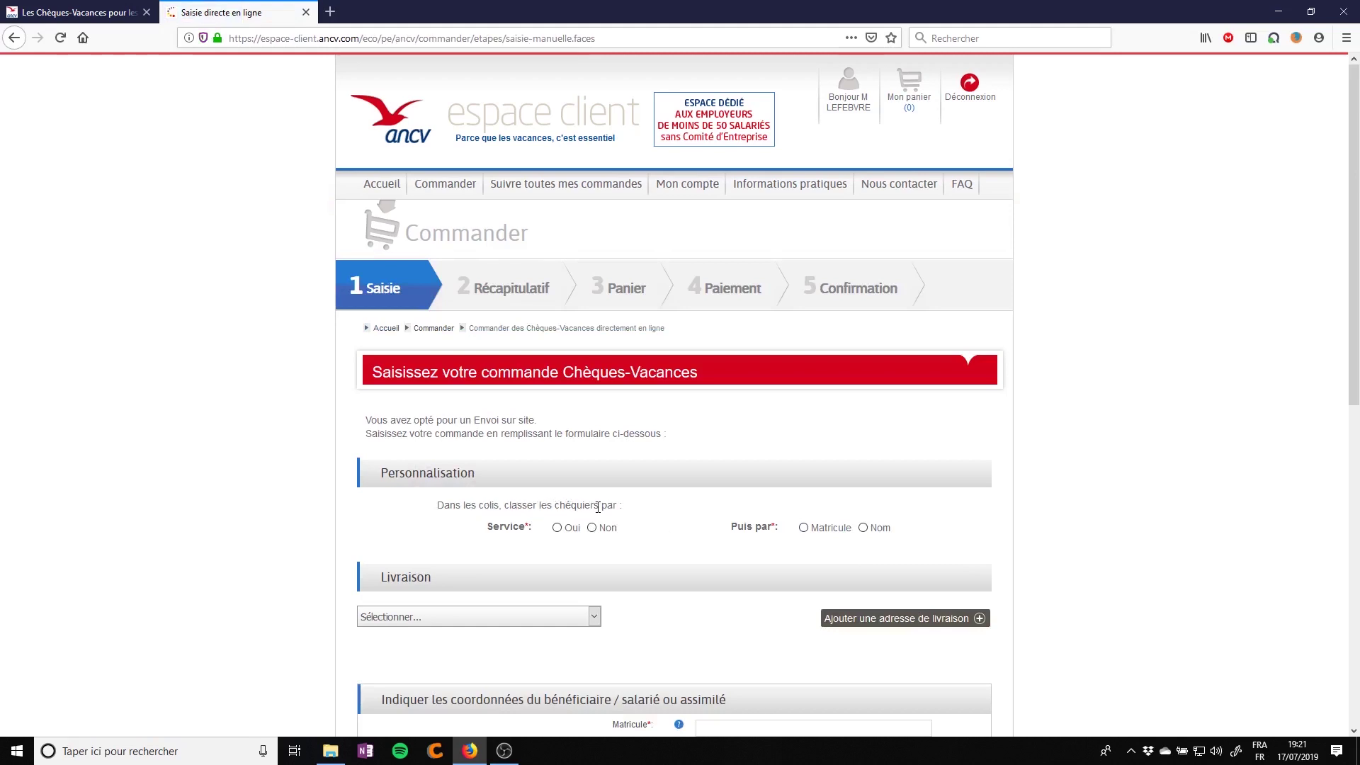
click(592, 529)
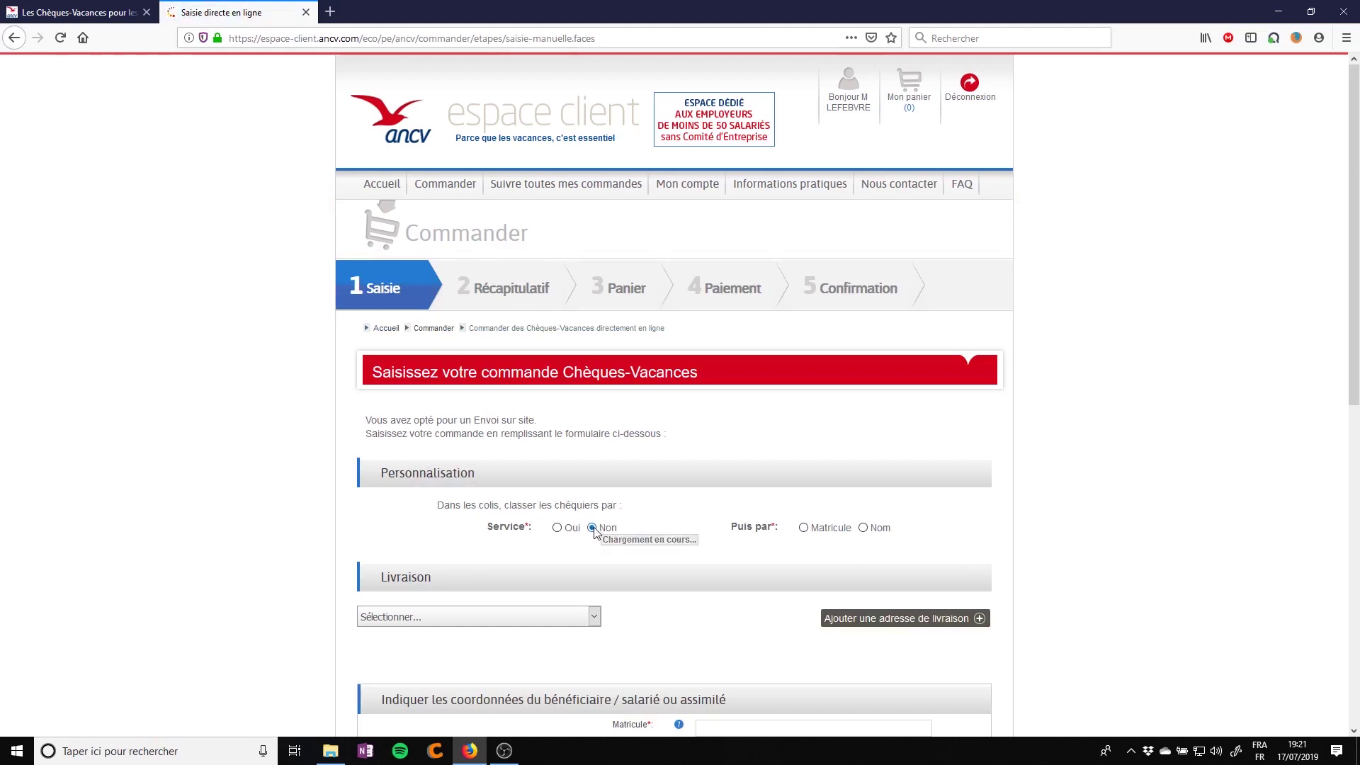
click(803, 528)
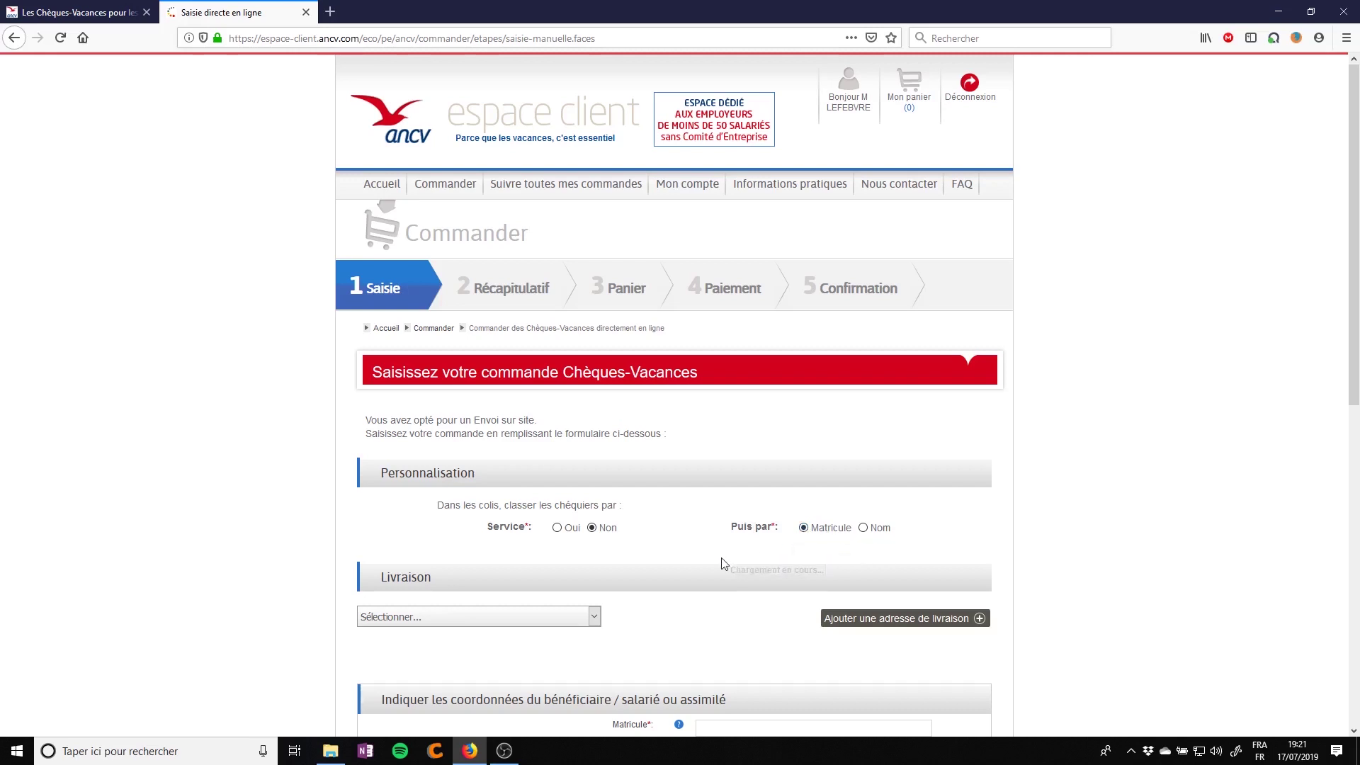
scroll(566, 524, down, 3)
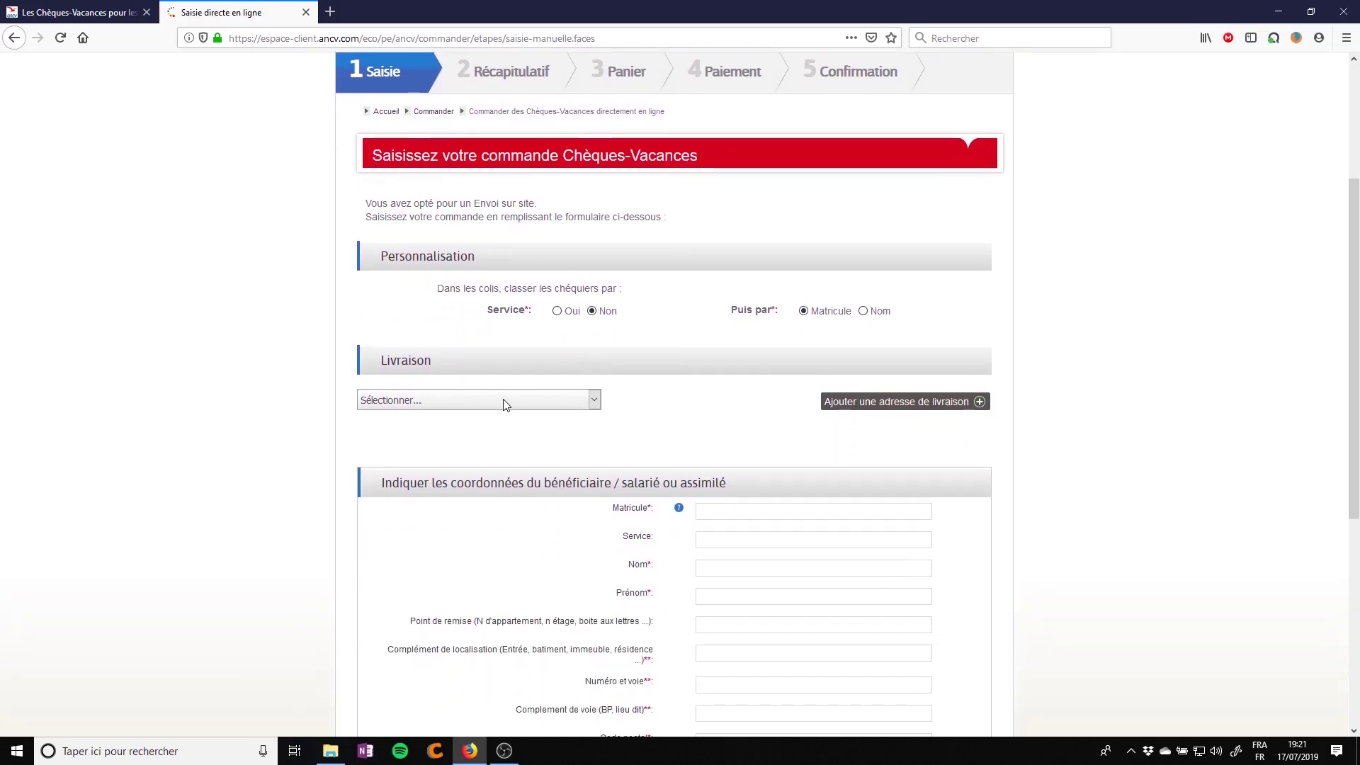
click(505, 405)
click(476, 435)
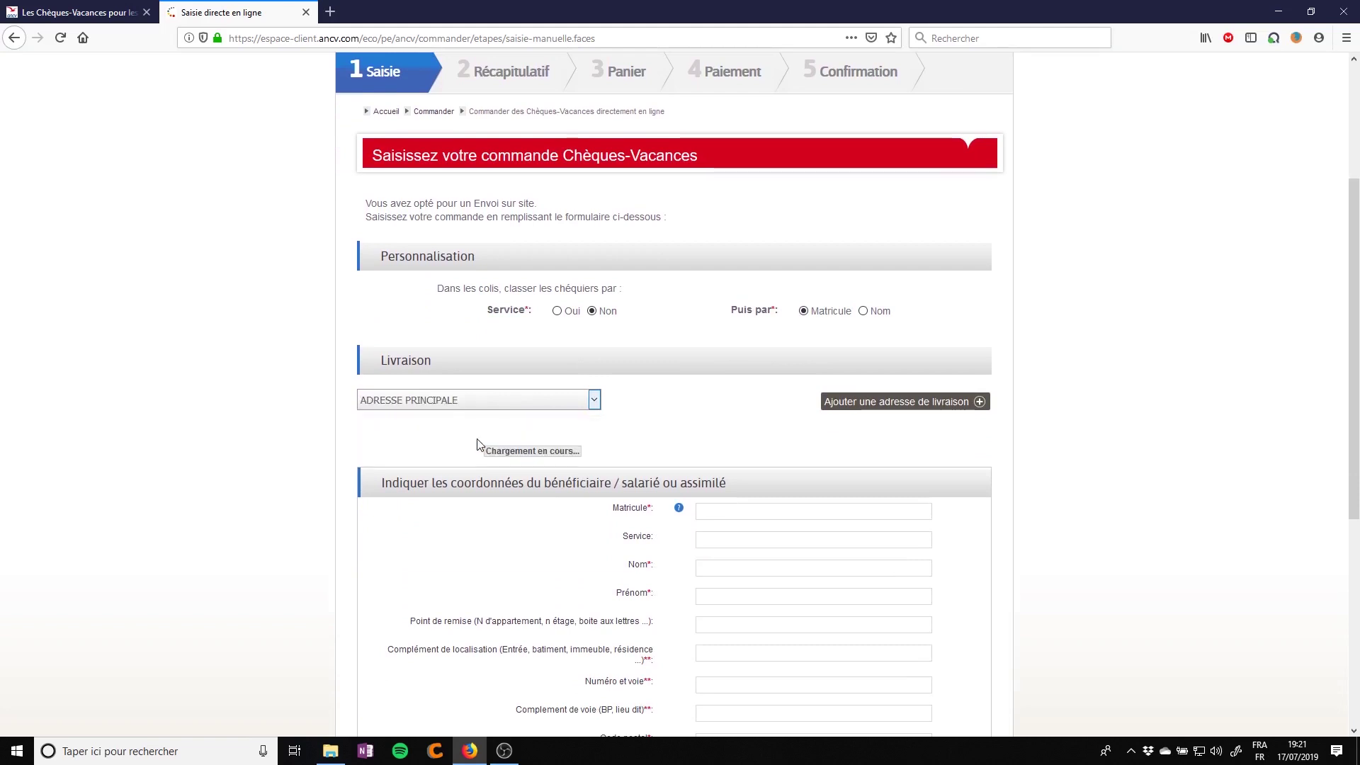
Enter matricule 1 along with the beneficiary's surname and first name
scroll(538, 453, down, 3)
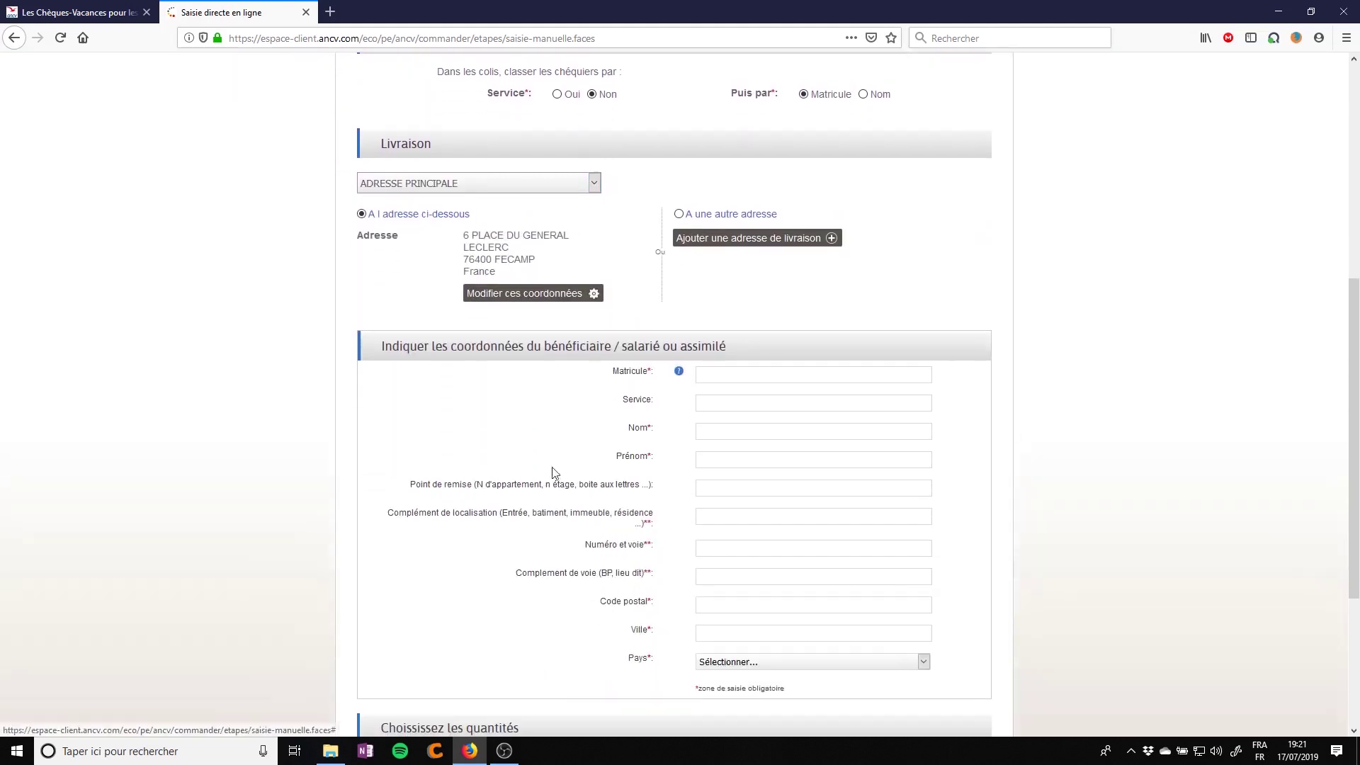
click(729, 374)
text(1)
click(713, 428)
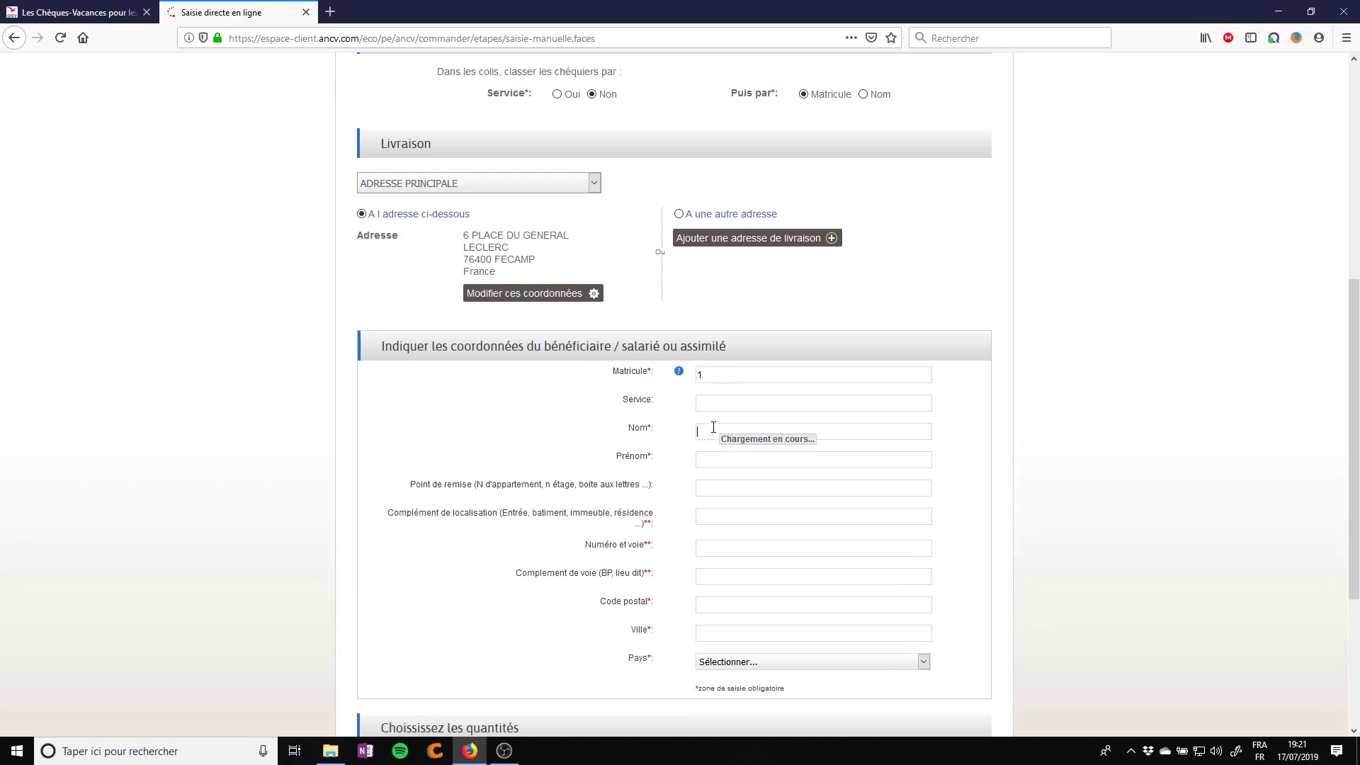
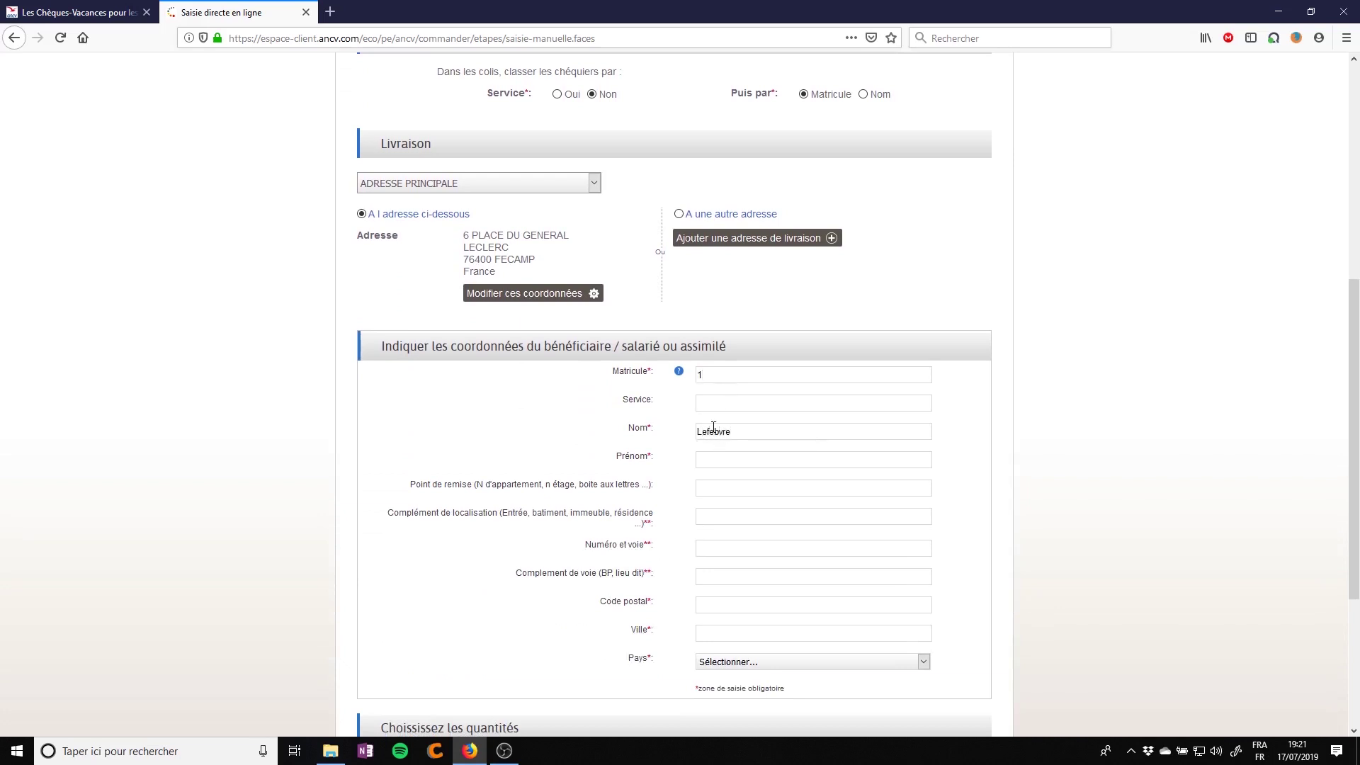
key(Tab)
Fill in the beneficiary's street, postal code and city, and set the country to France
key(Tab)
key(Tab)
key(Tab)
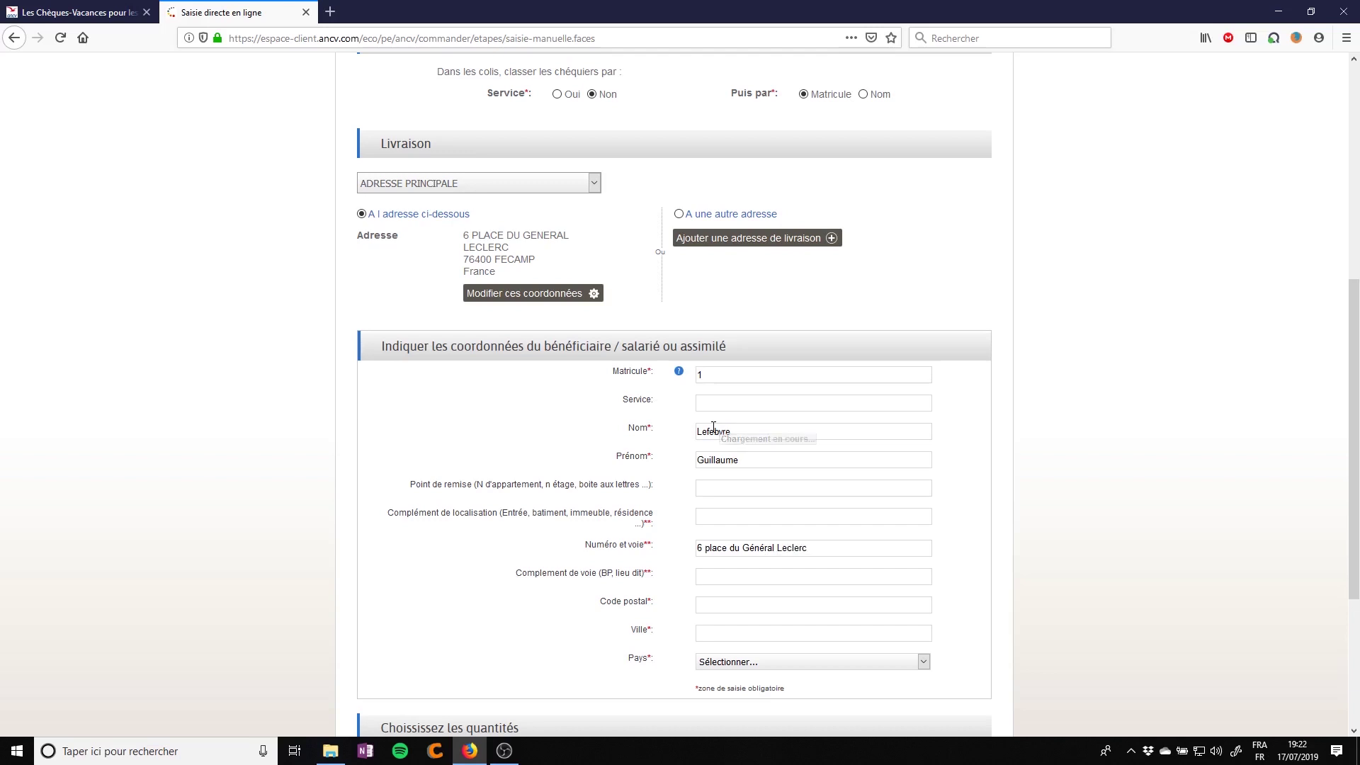
text(76400)
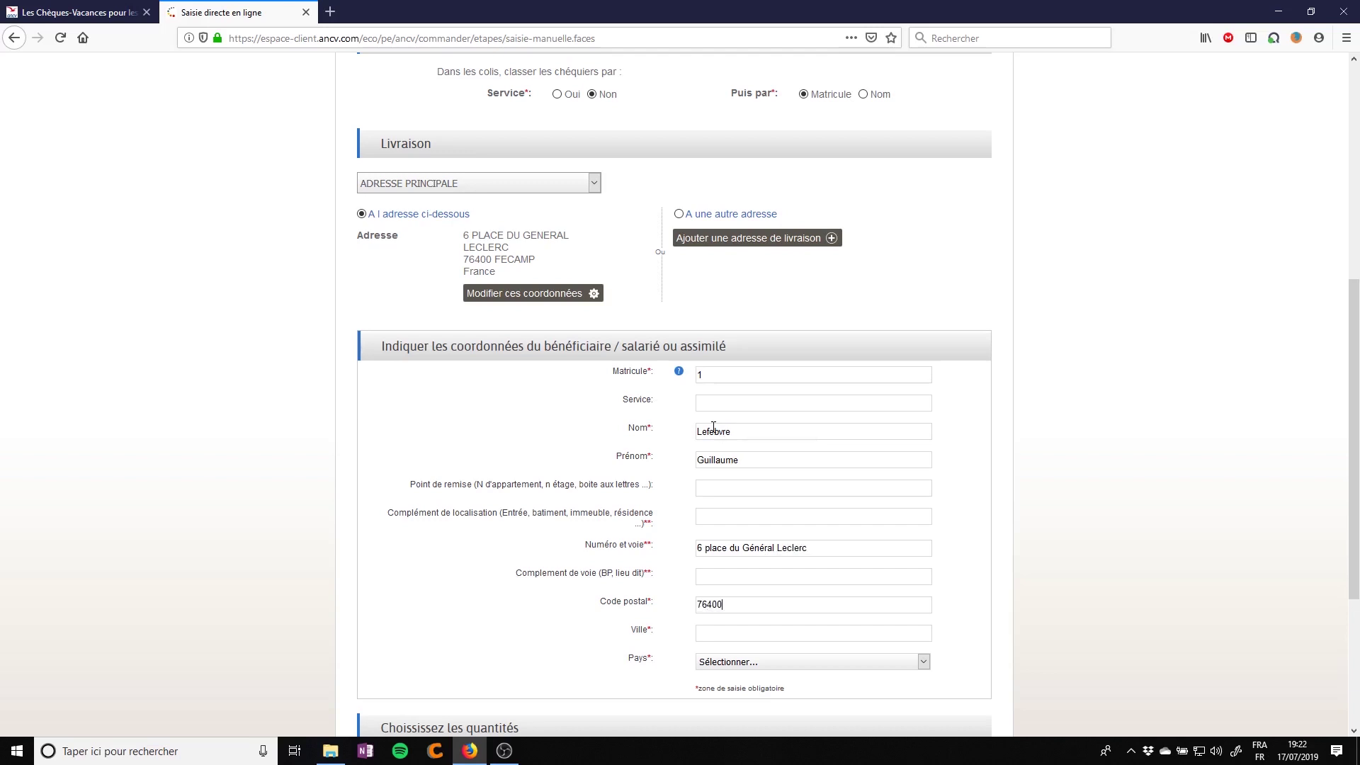
text(Fécamp)
click(729, 665)
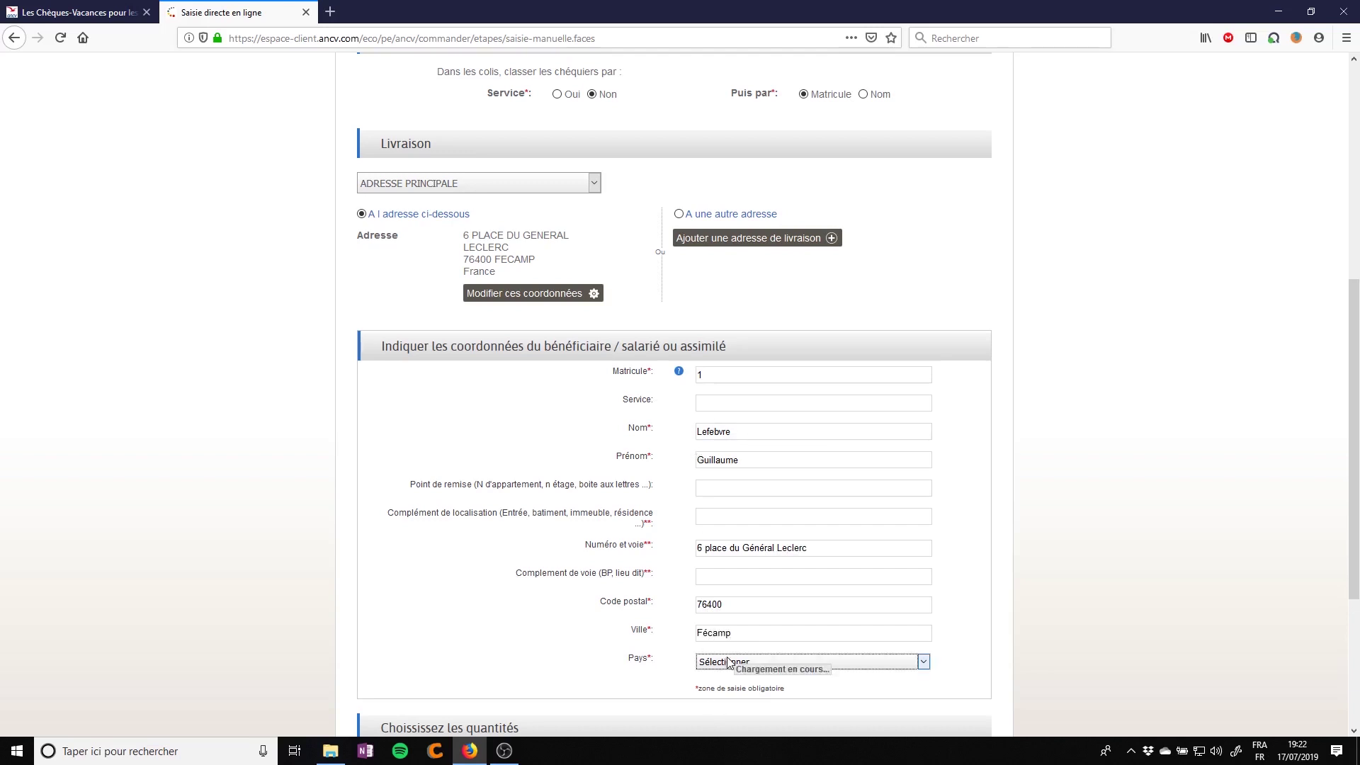
click(719, 508)
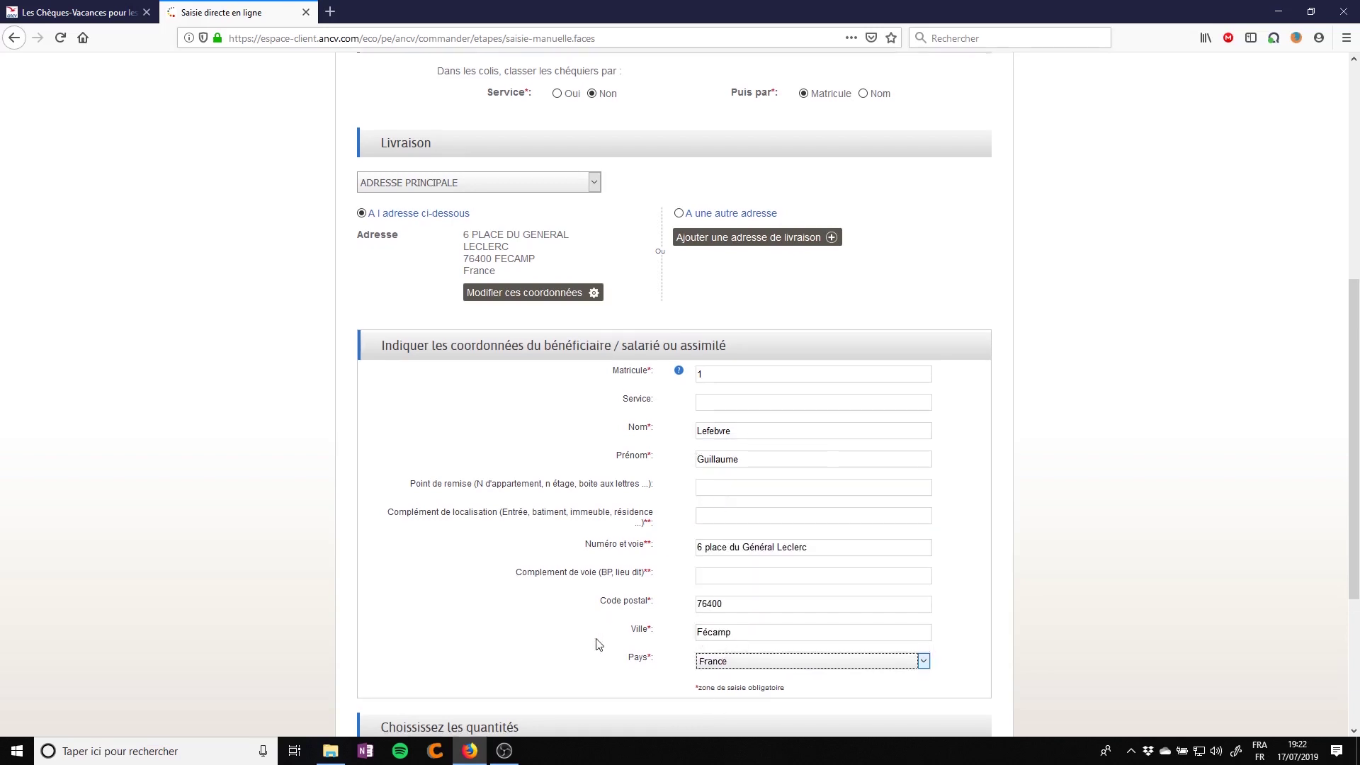
scroll(597, 638, down, 3)
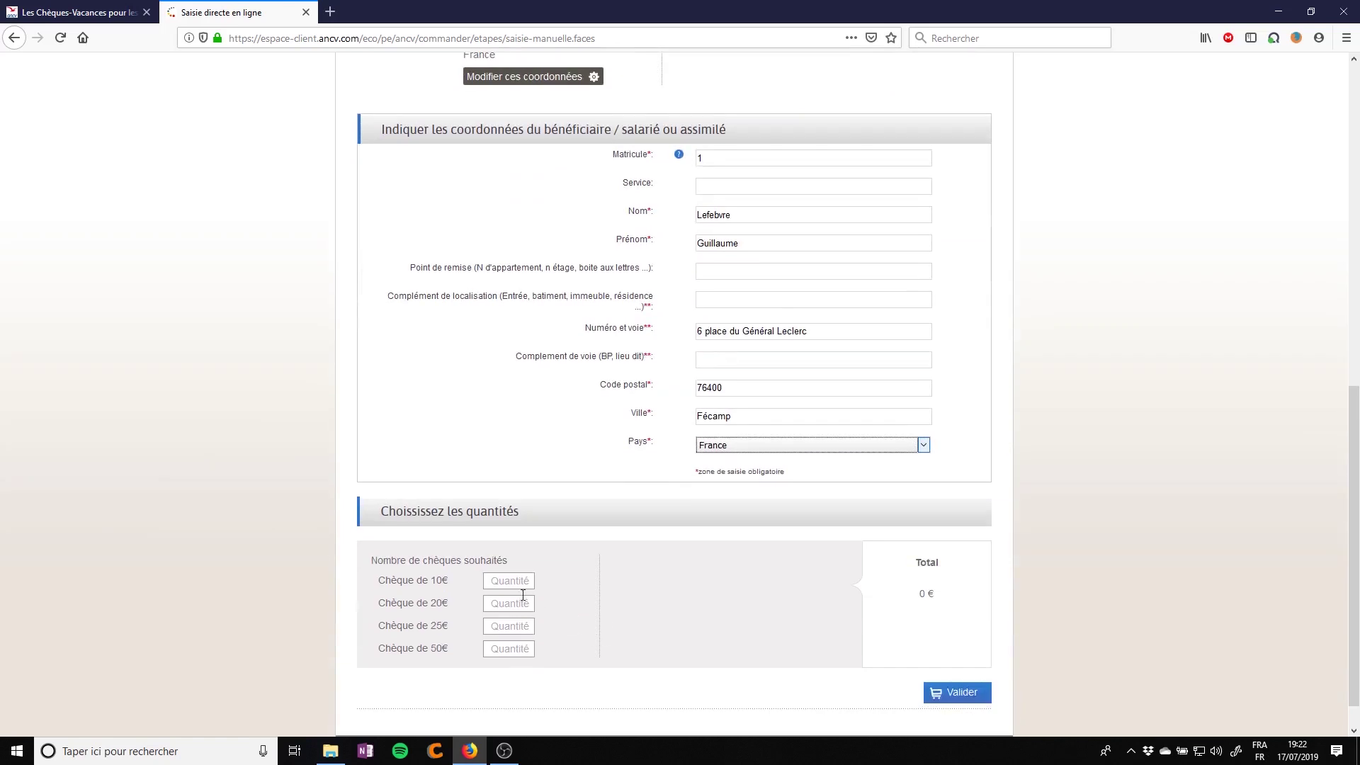
Enter quantities of 76 ten-euro cheques and 38 twenty-euro cheques
scroll(480, 636, down, 1)
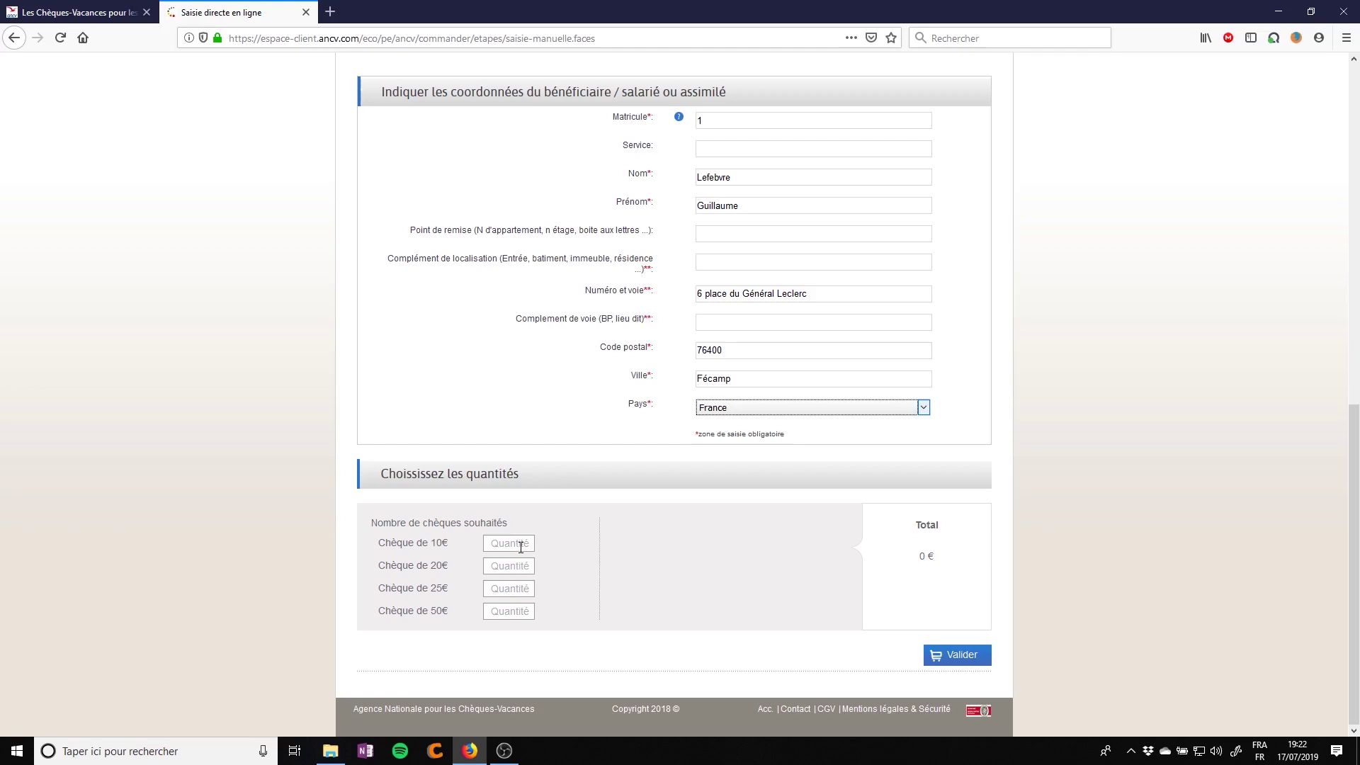
click(521, 544)
text(76)
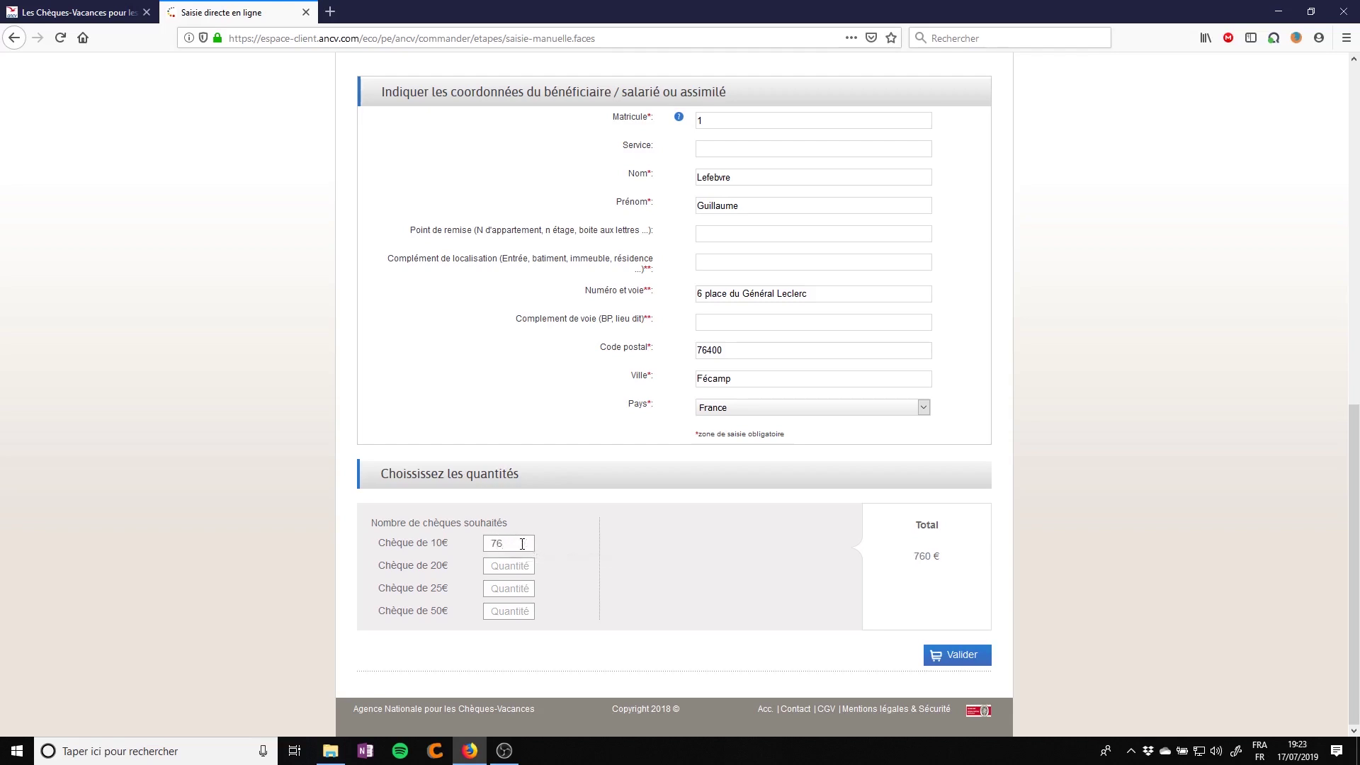
text(38)
Validate the beneficiary, accept the over-700€ warning, and finish with 'Terminer ma saisie'
click(969, 656)
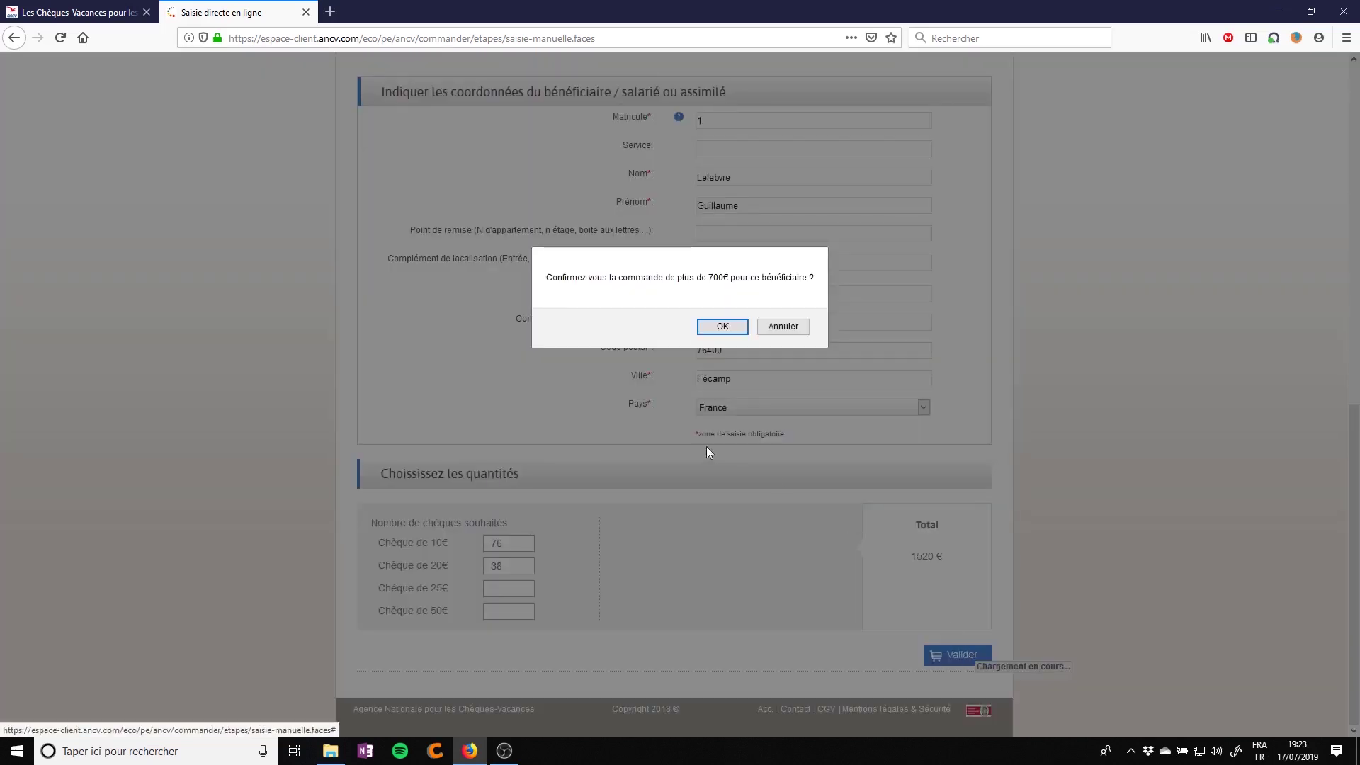
click(722, 326)
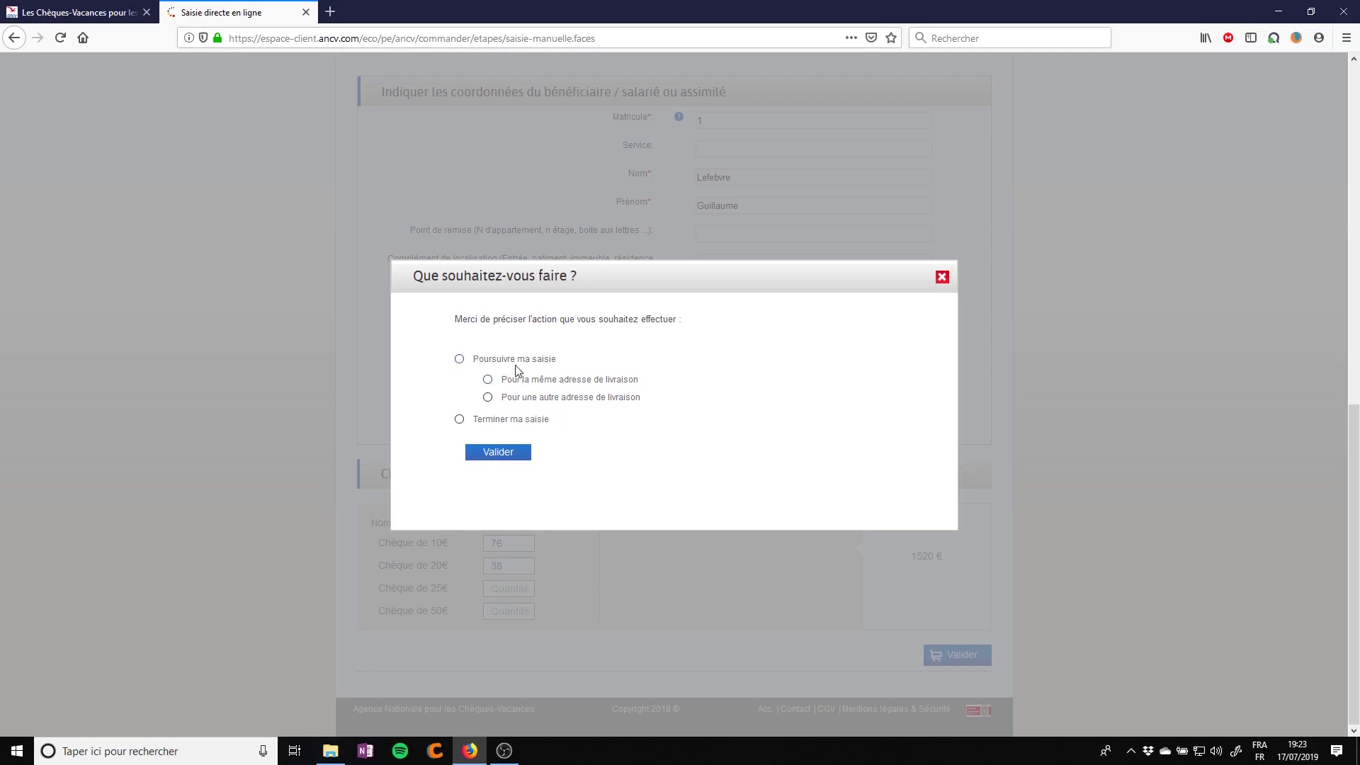
click(514, 419)
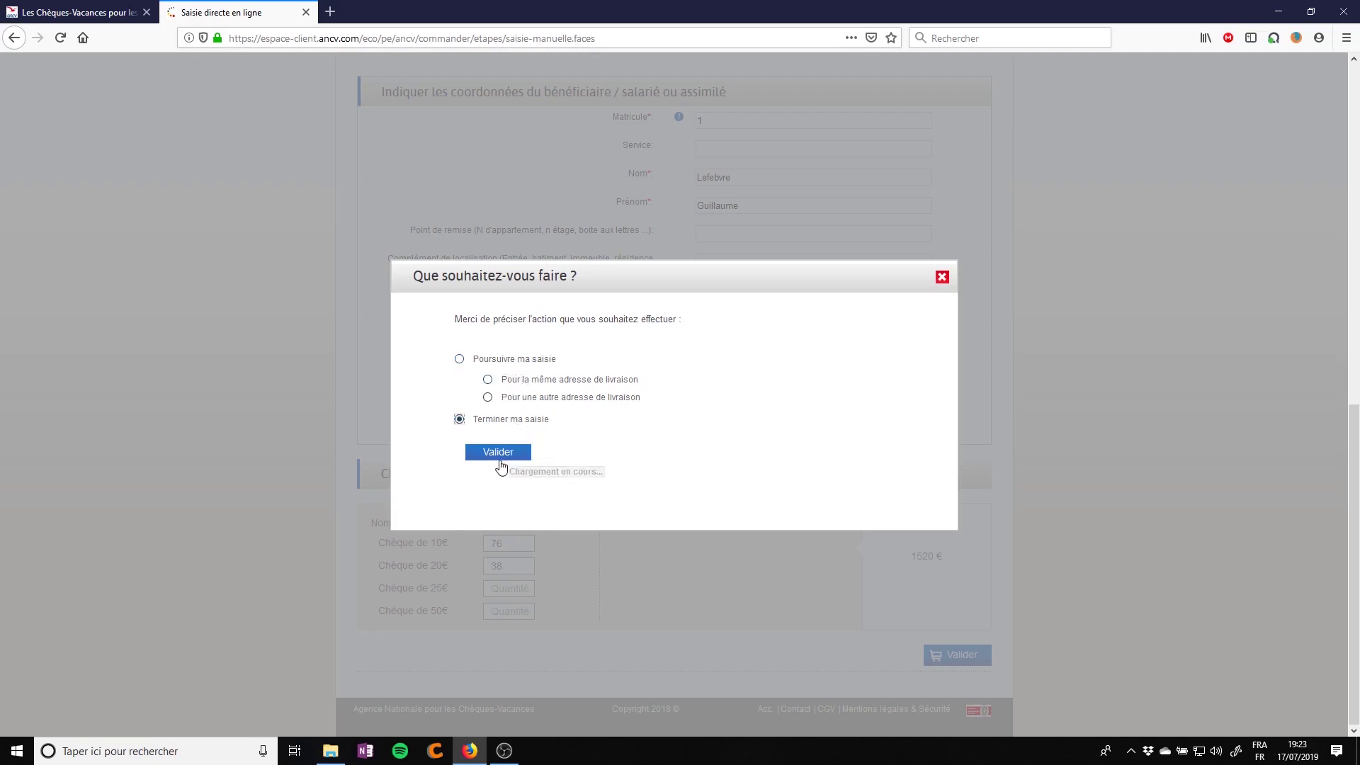
click(500, 457)
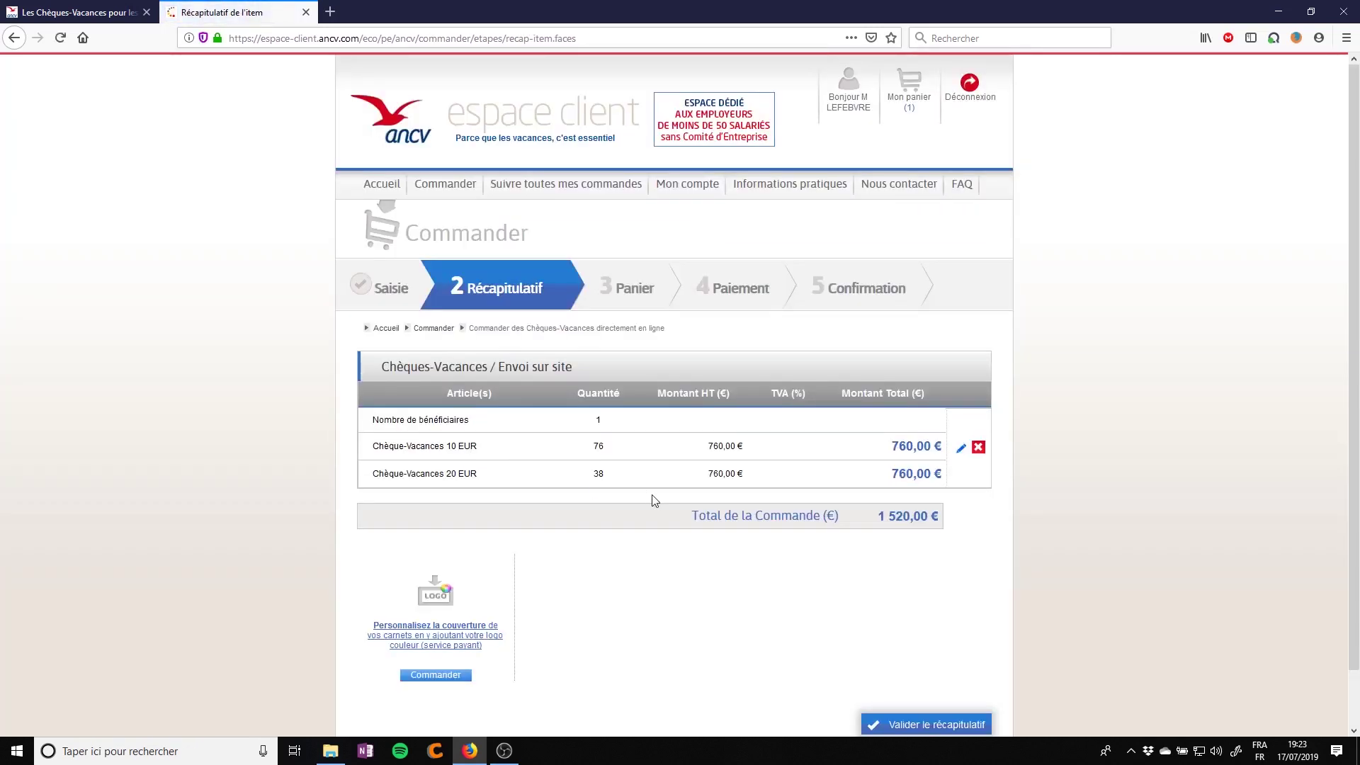
Validate the 1 520,00 € order recap to move on to the cart
scroll(652, 500, down, 2)
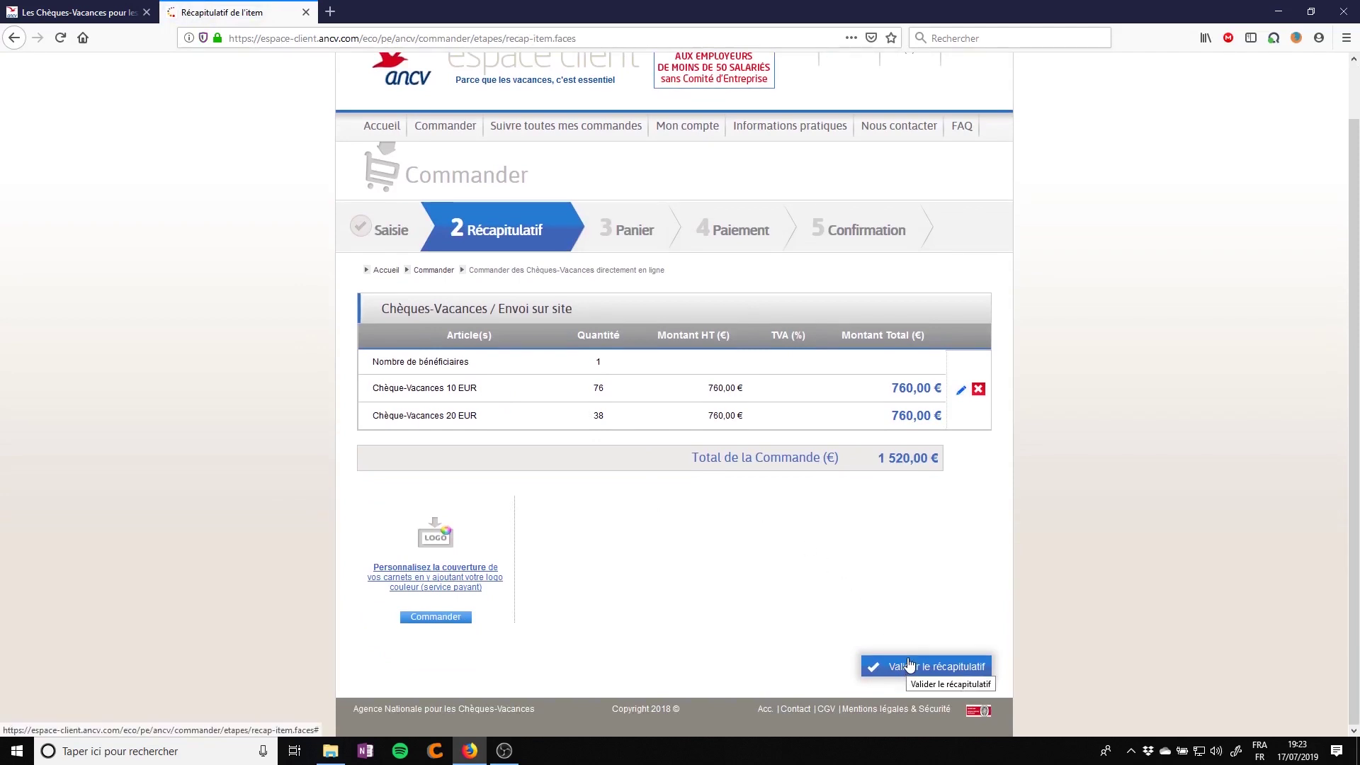
click(910, 666)
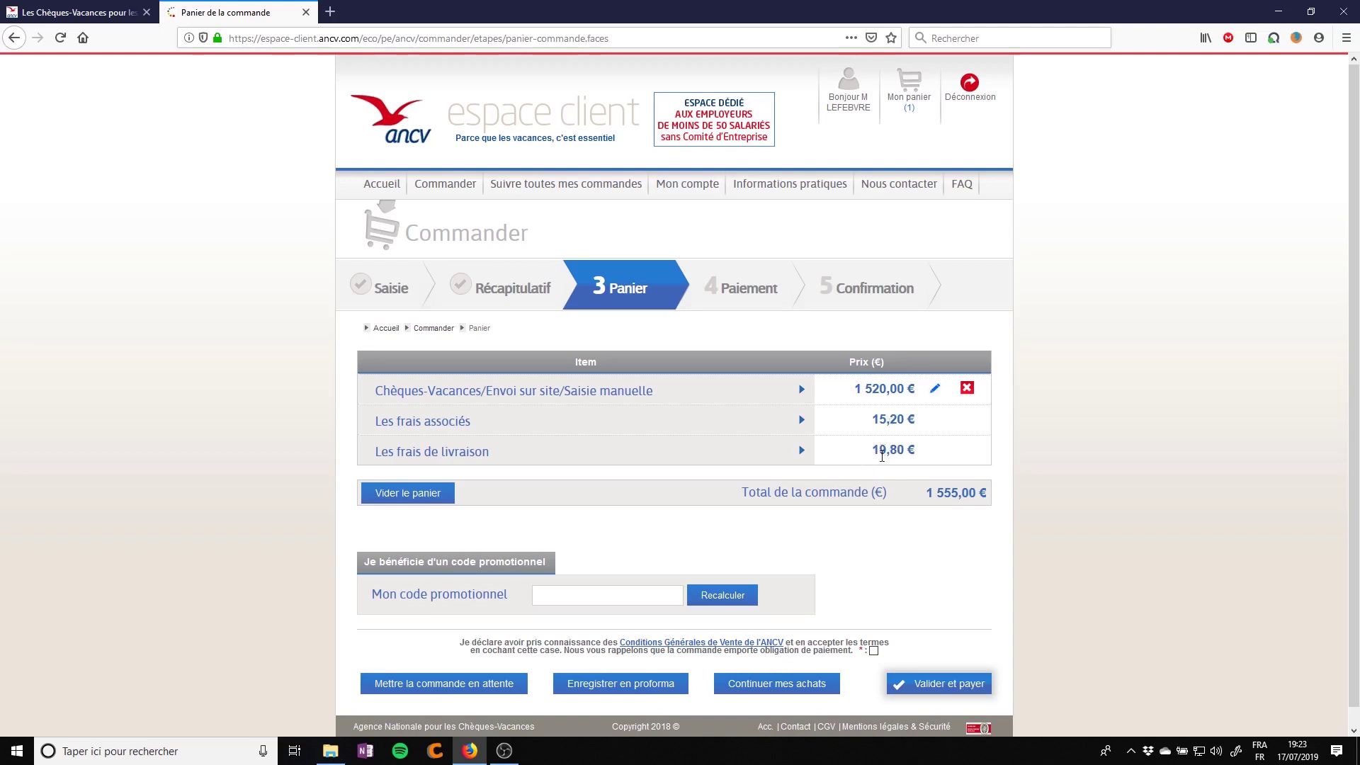
Check the 1 555,00 € cart total and accept the Conditions Générales de Vente
scroll(900, 490, down, 1)
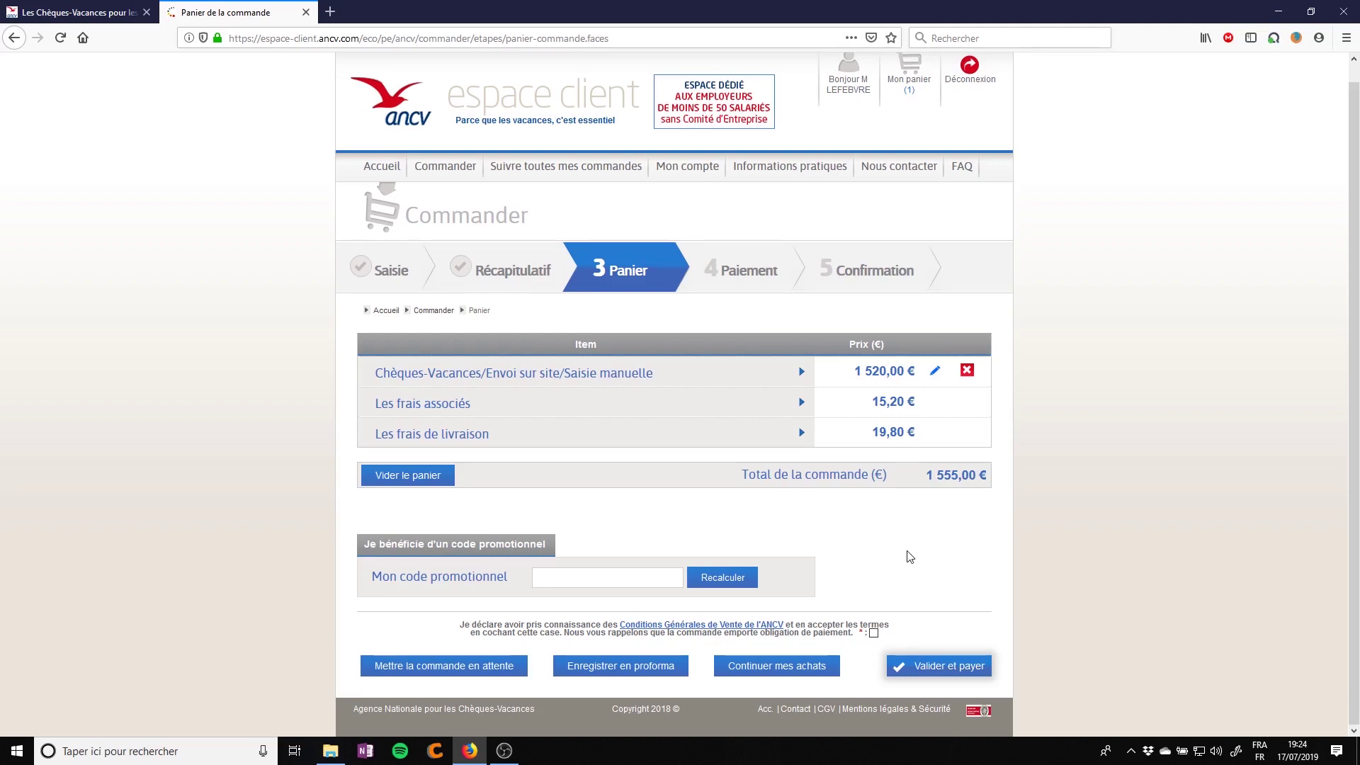
click(873, 634)
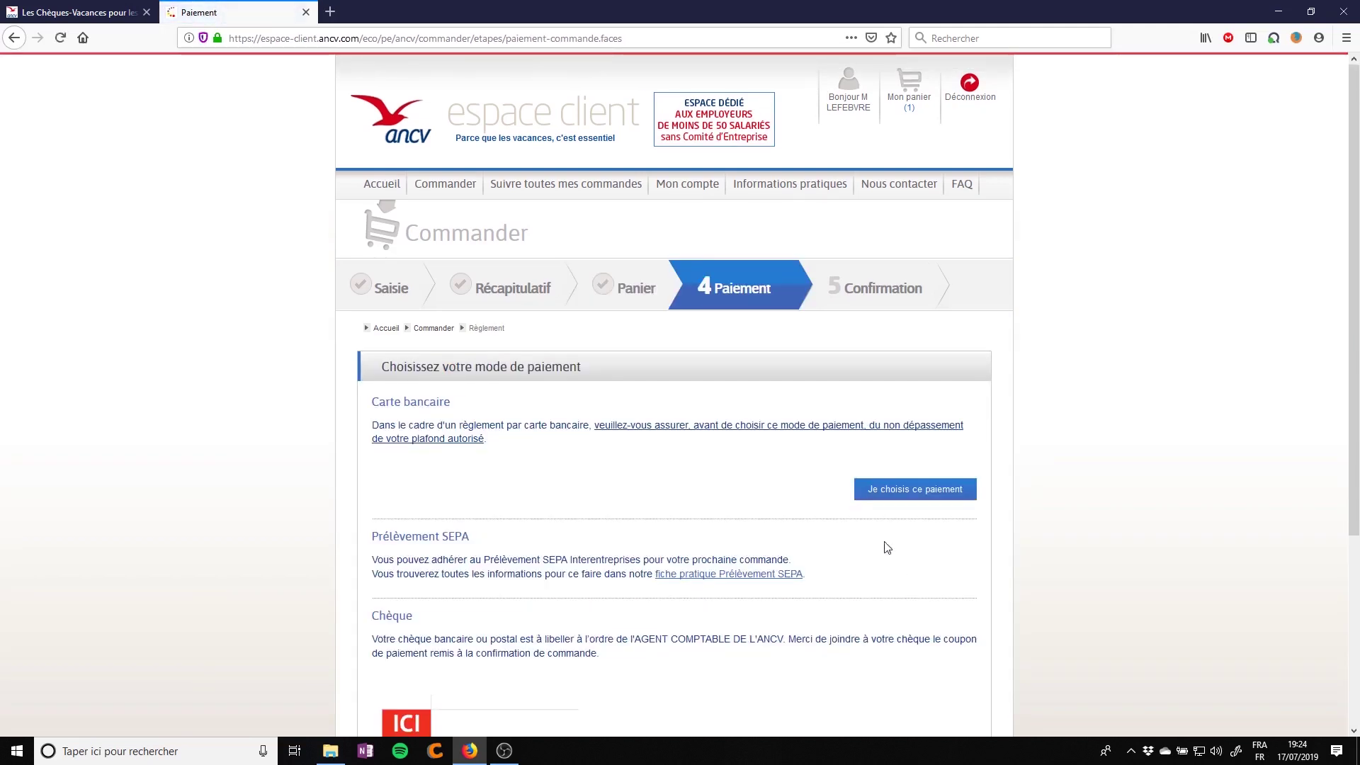
Select Carte bancaire as the payment method for the 1 555,00 € order
click(898, 495)
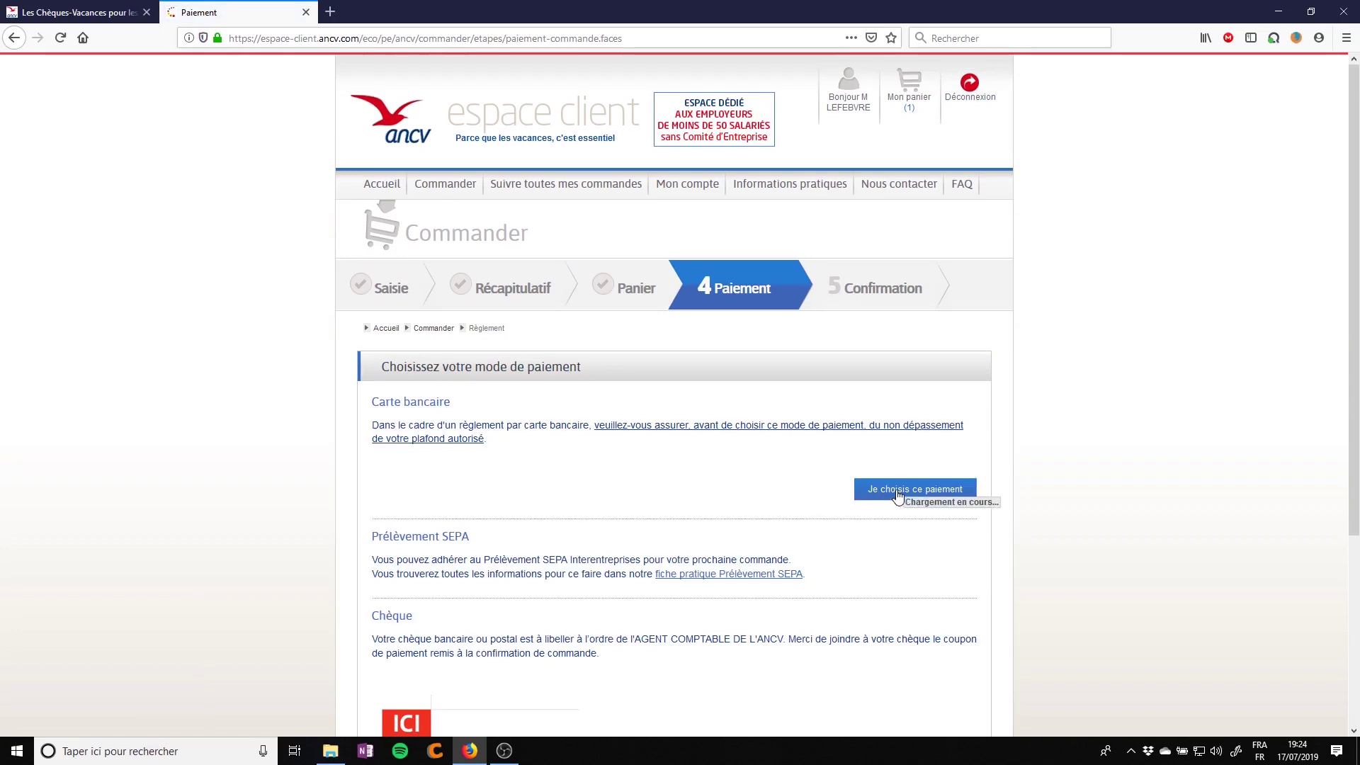